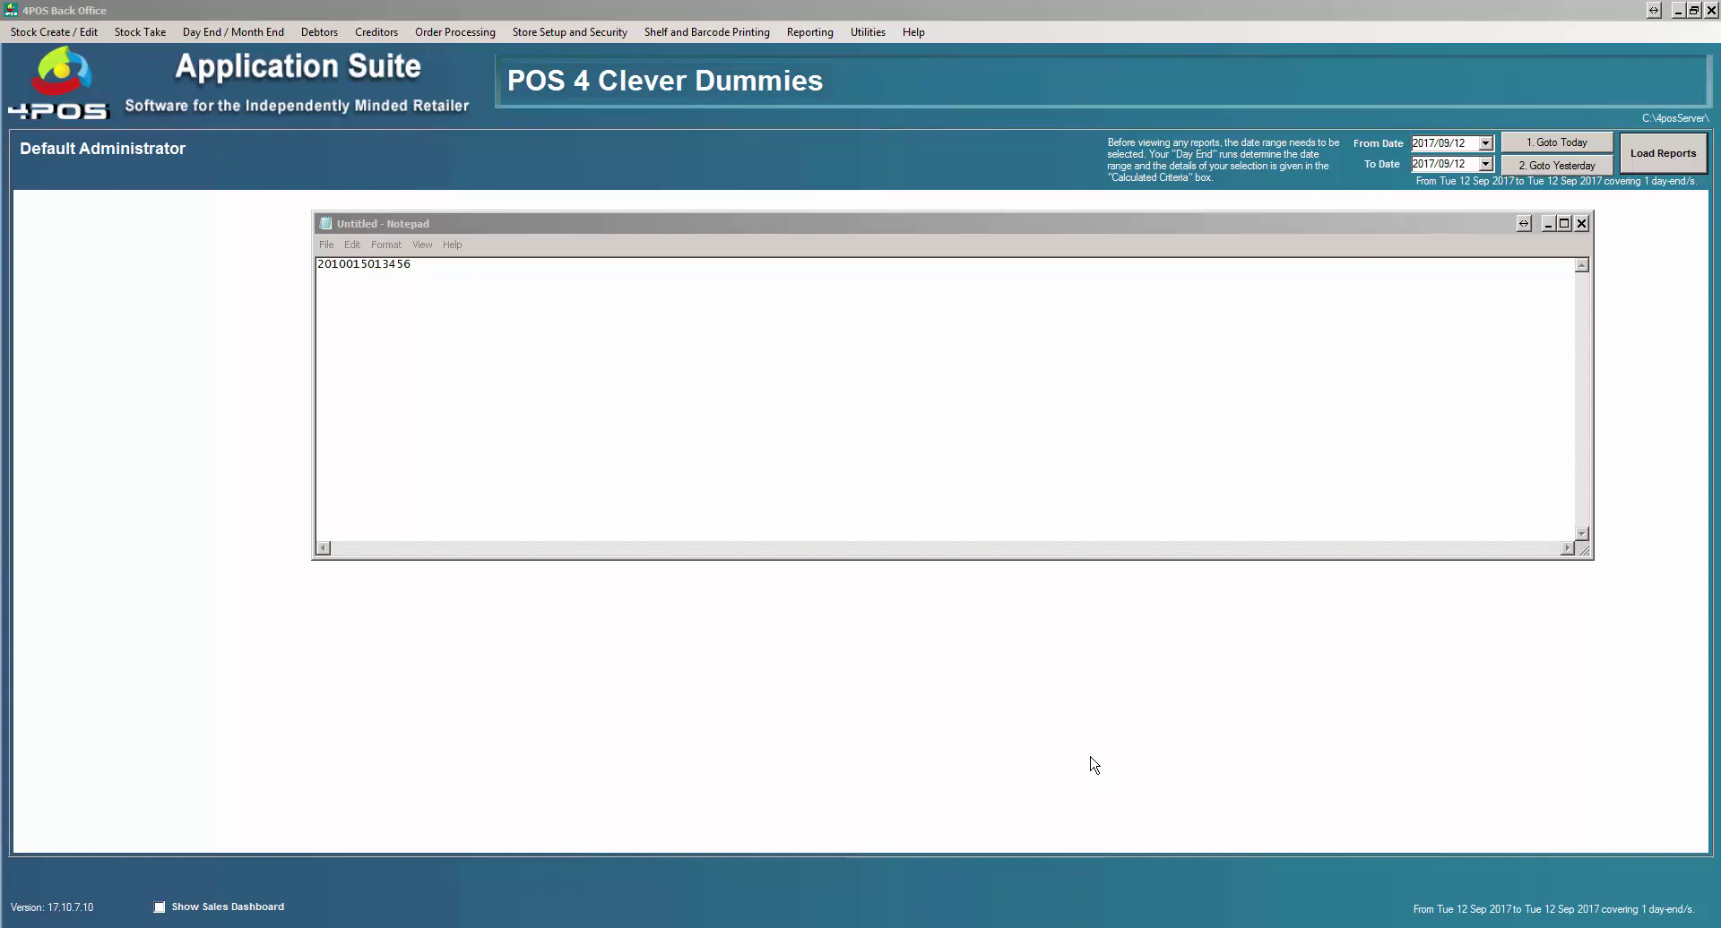
click(664, 222)
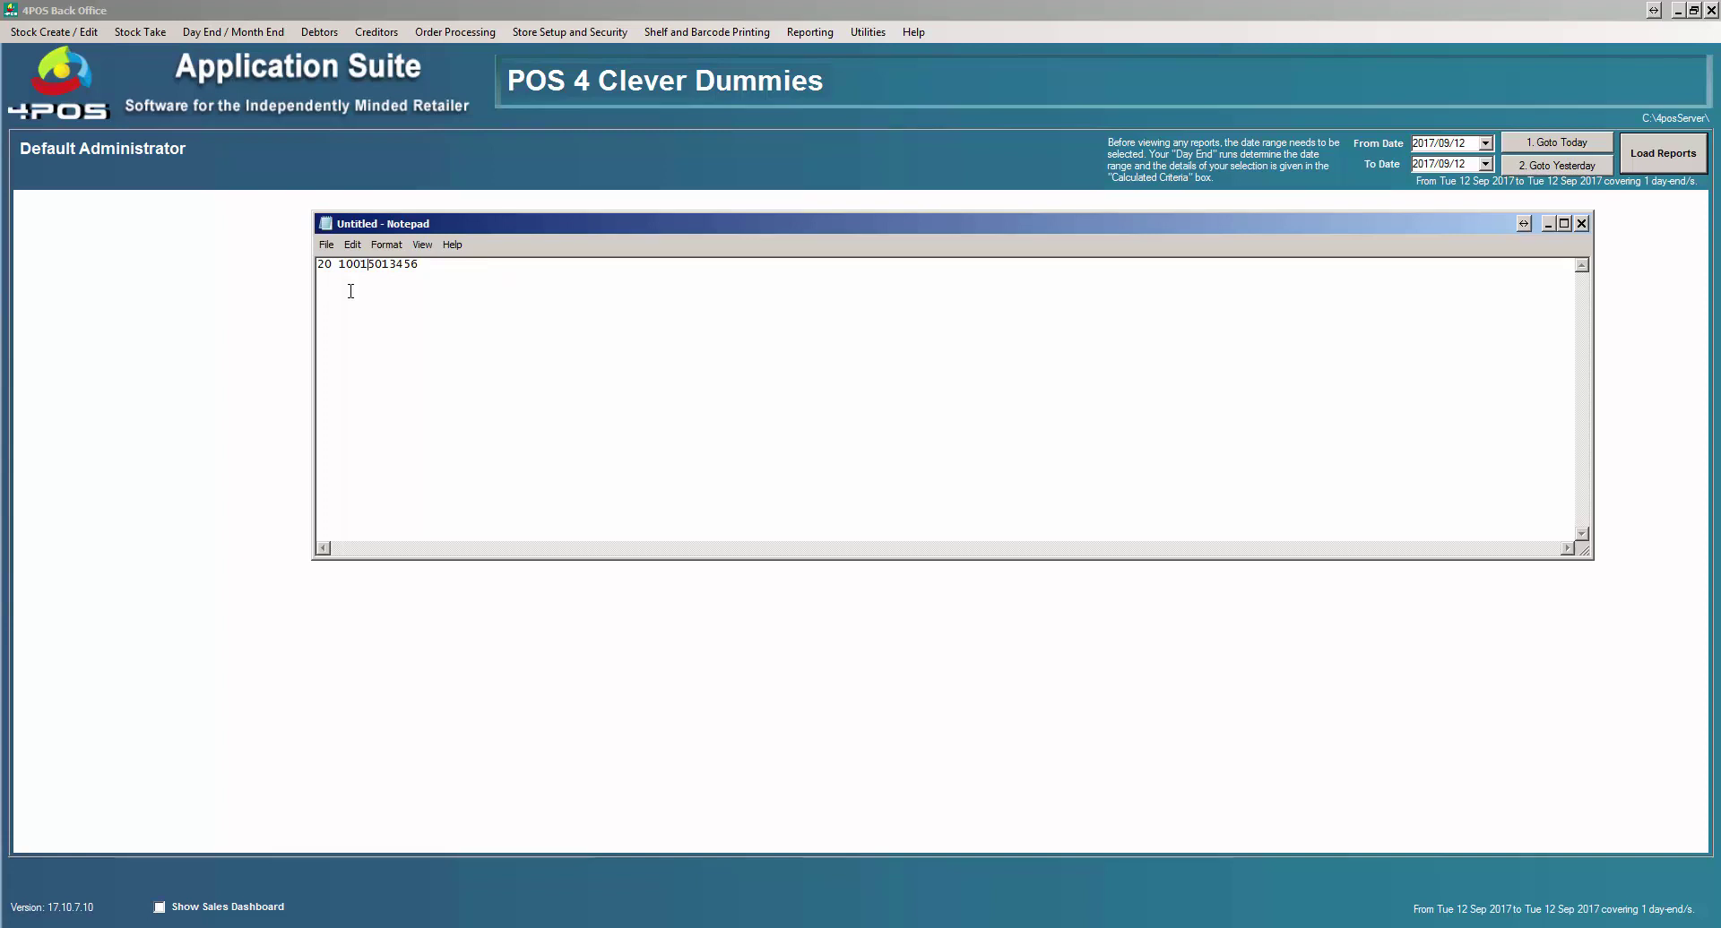
key(Right)
key(Left)
click(503, 270)
- Add a second line reading '1001 R13.45' with an uppercase R
text(1001 r13.45)
key(Left)
key(Left)
key(Left)
key(Left)
key(Left)
key(BackSpace)
text(r)
key(BackSpace)
text(R)
- Open Maintain Scale Weights and review prefix 20: barcode 4, check digit 1, price 5, decimals 2
click(305, 443)
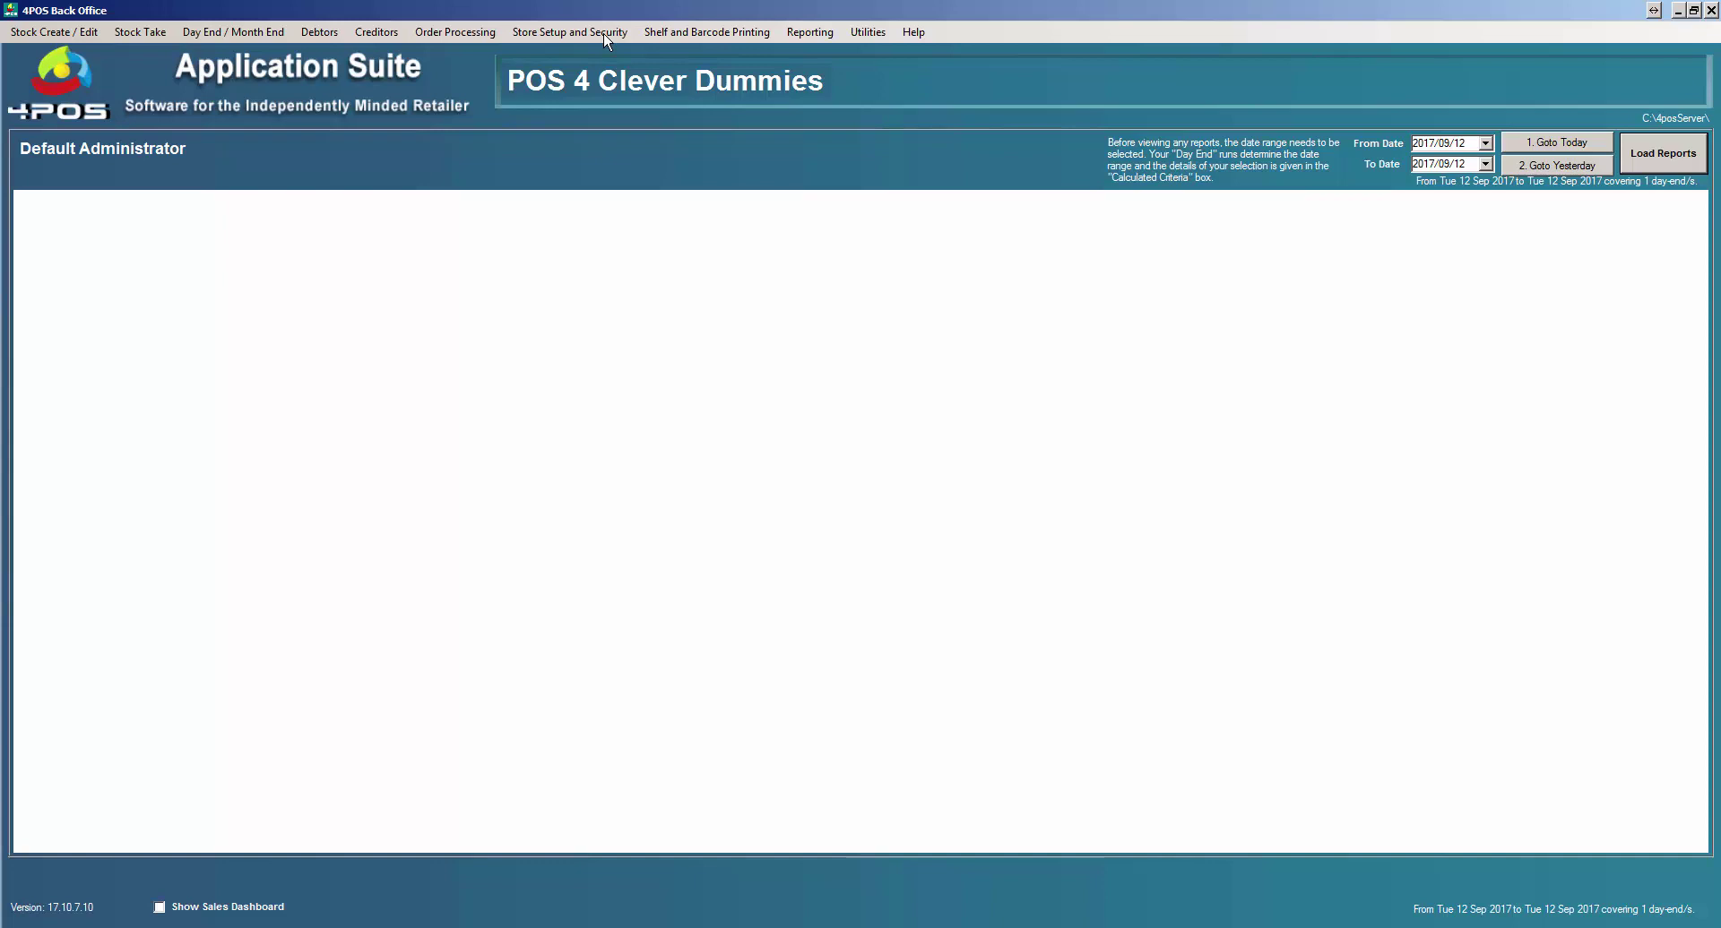
click(539, 32)
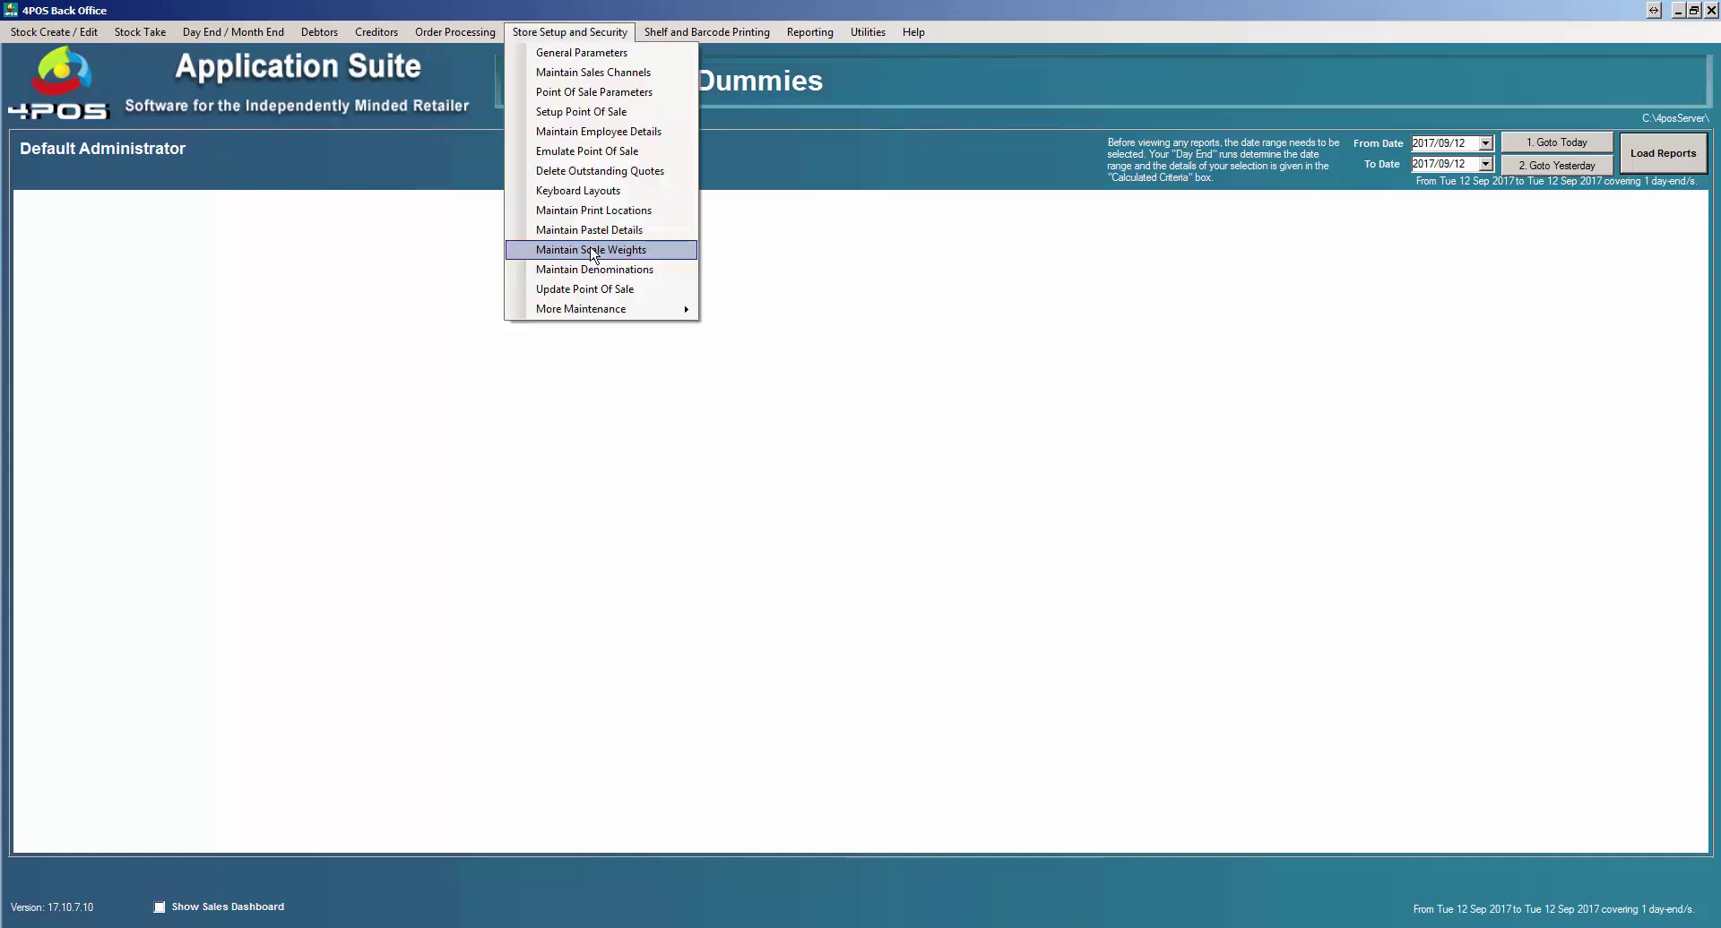
click(592, 252)
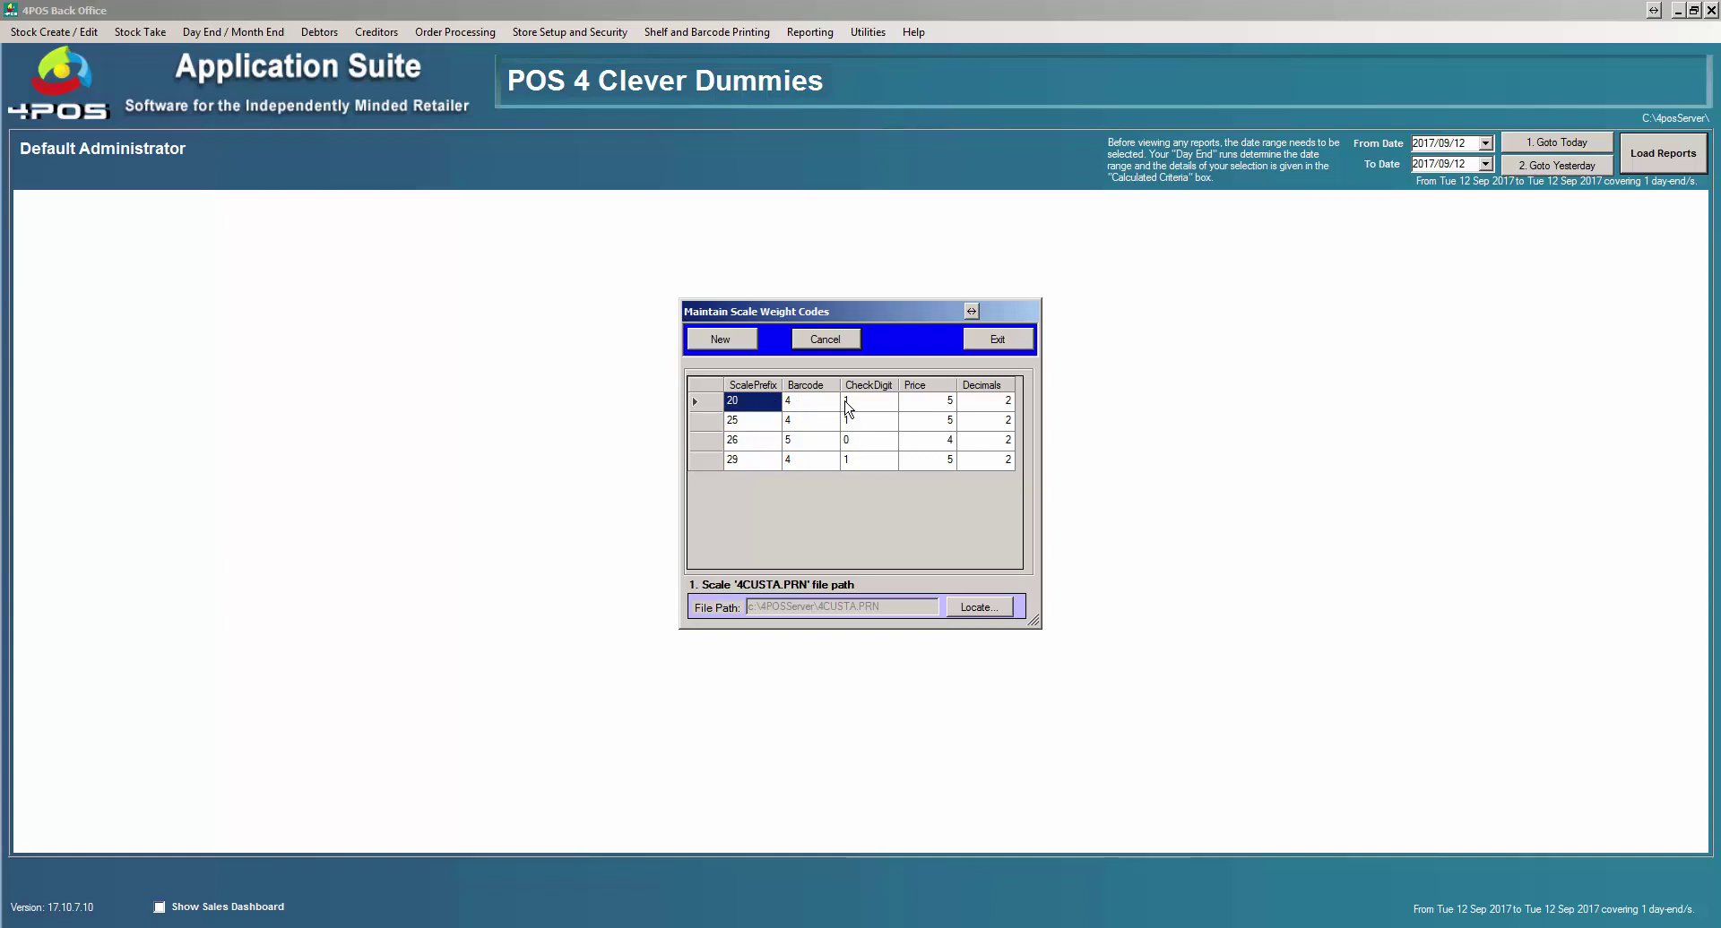
click(803, 410)
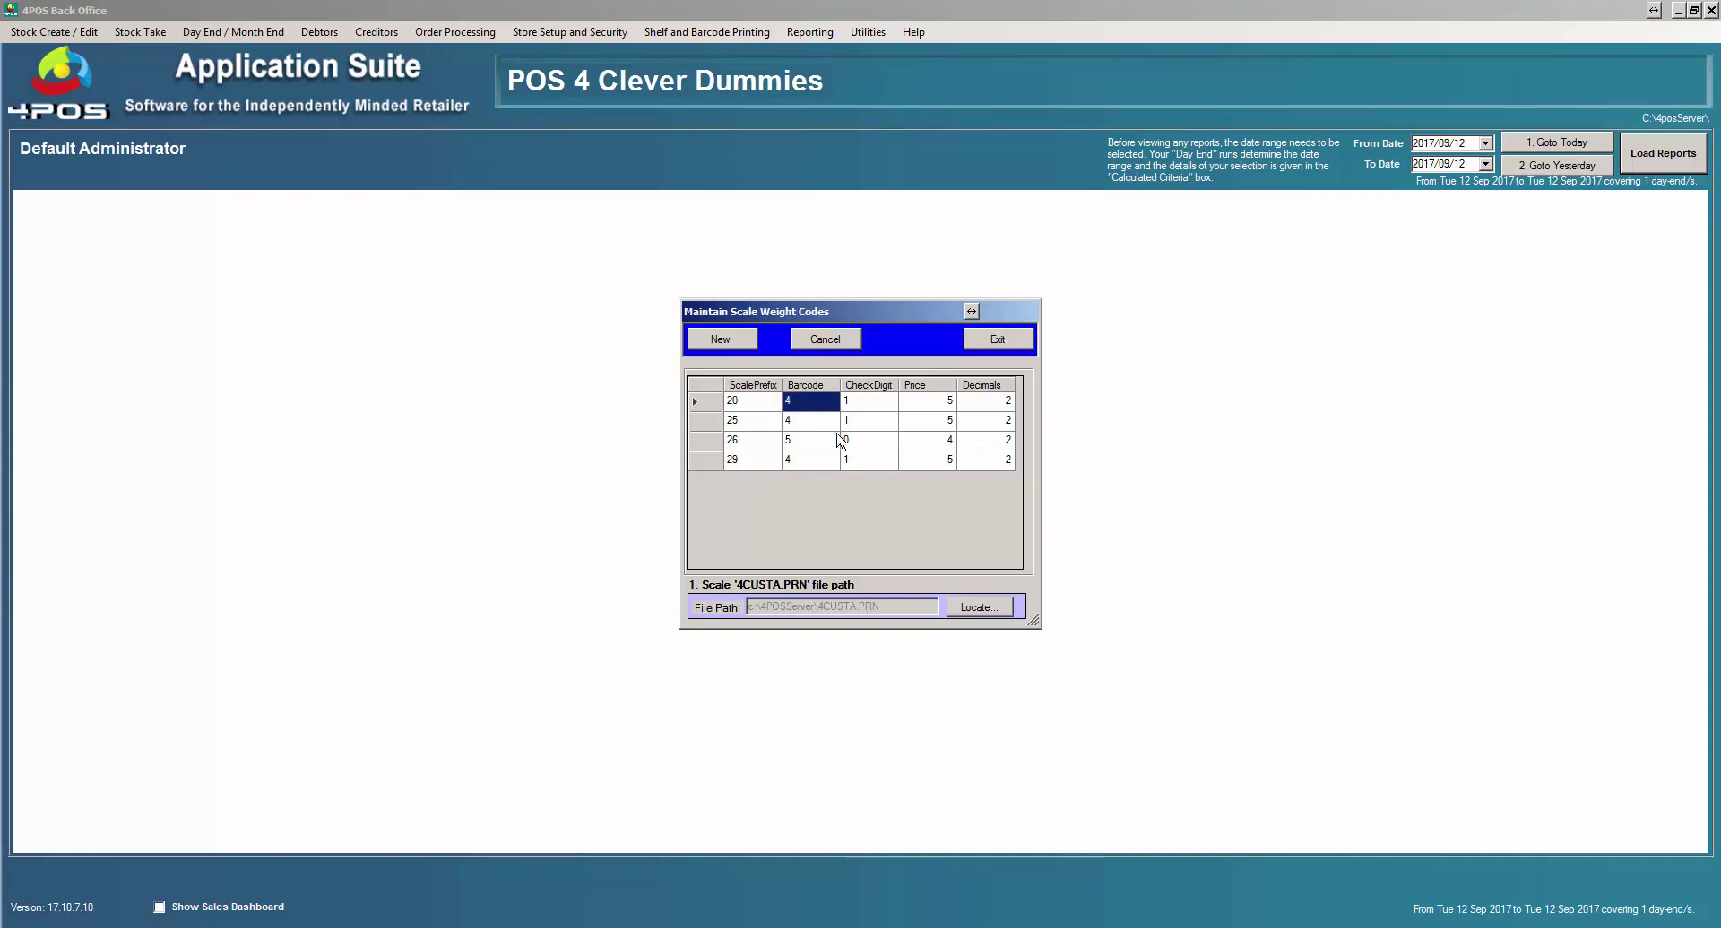
click(871, 405)
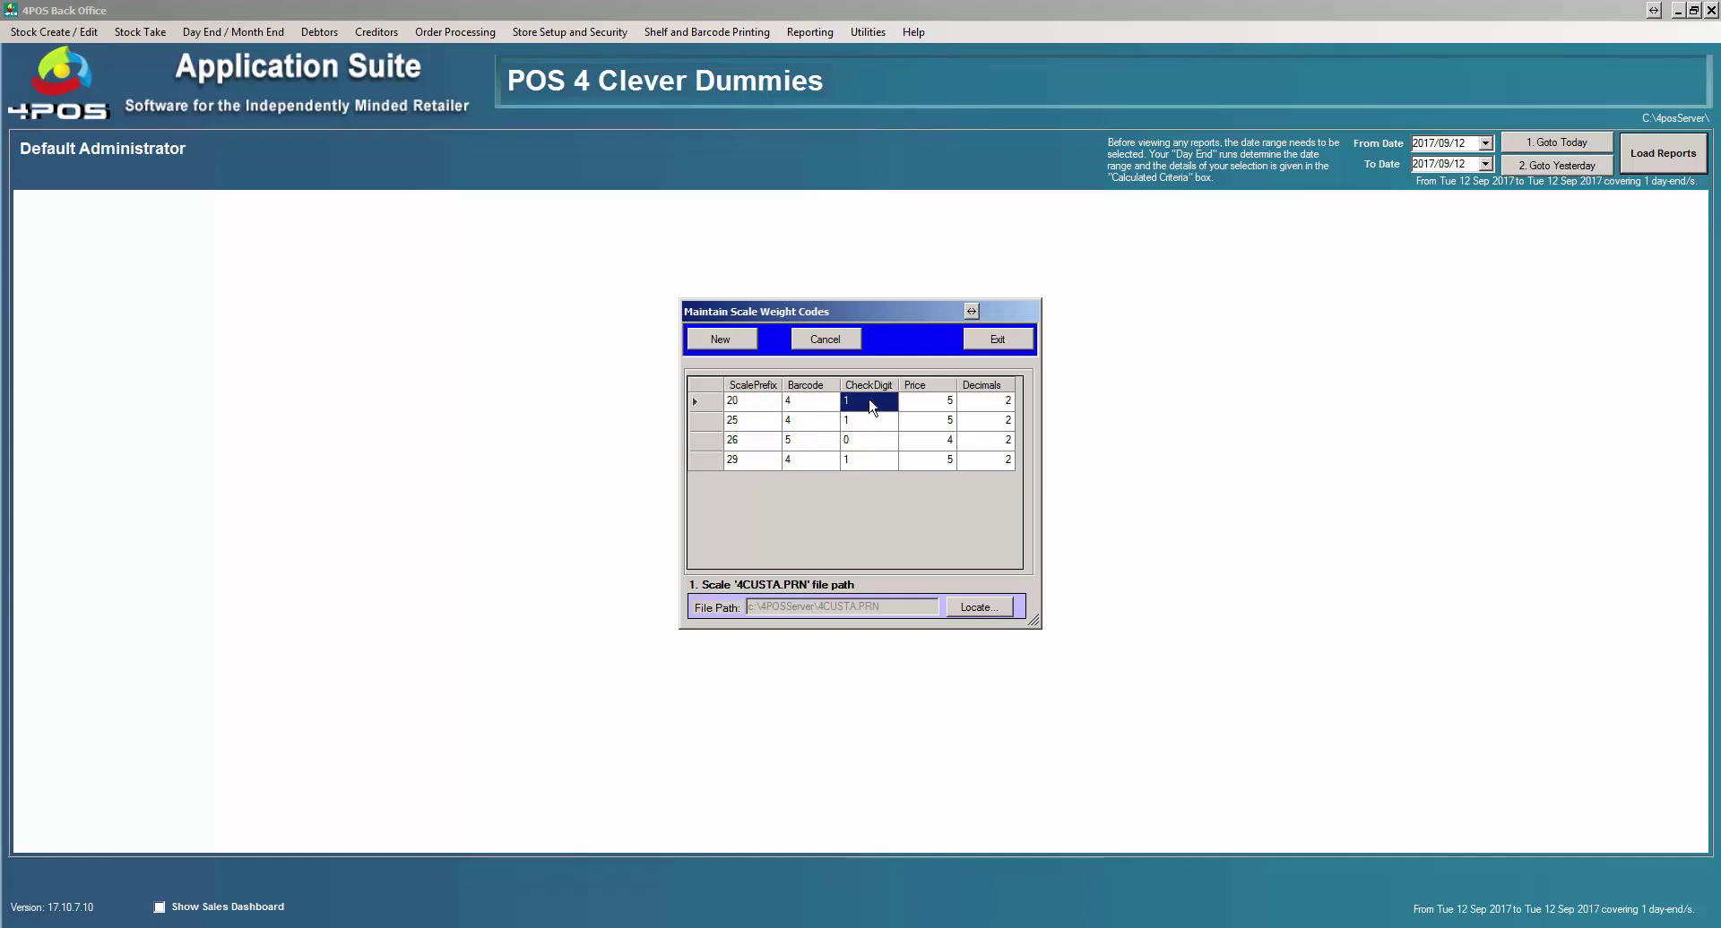
click(942, 403)
click(995, 404)
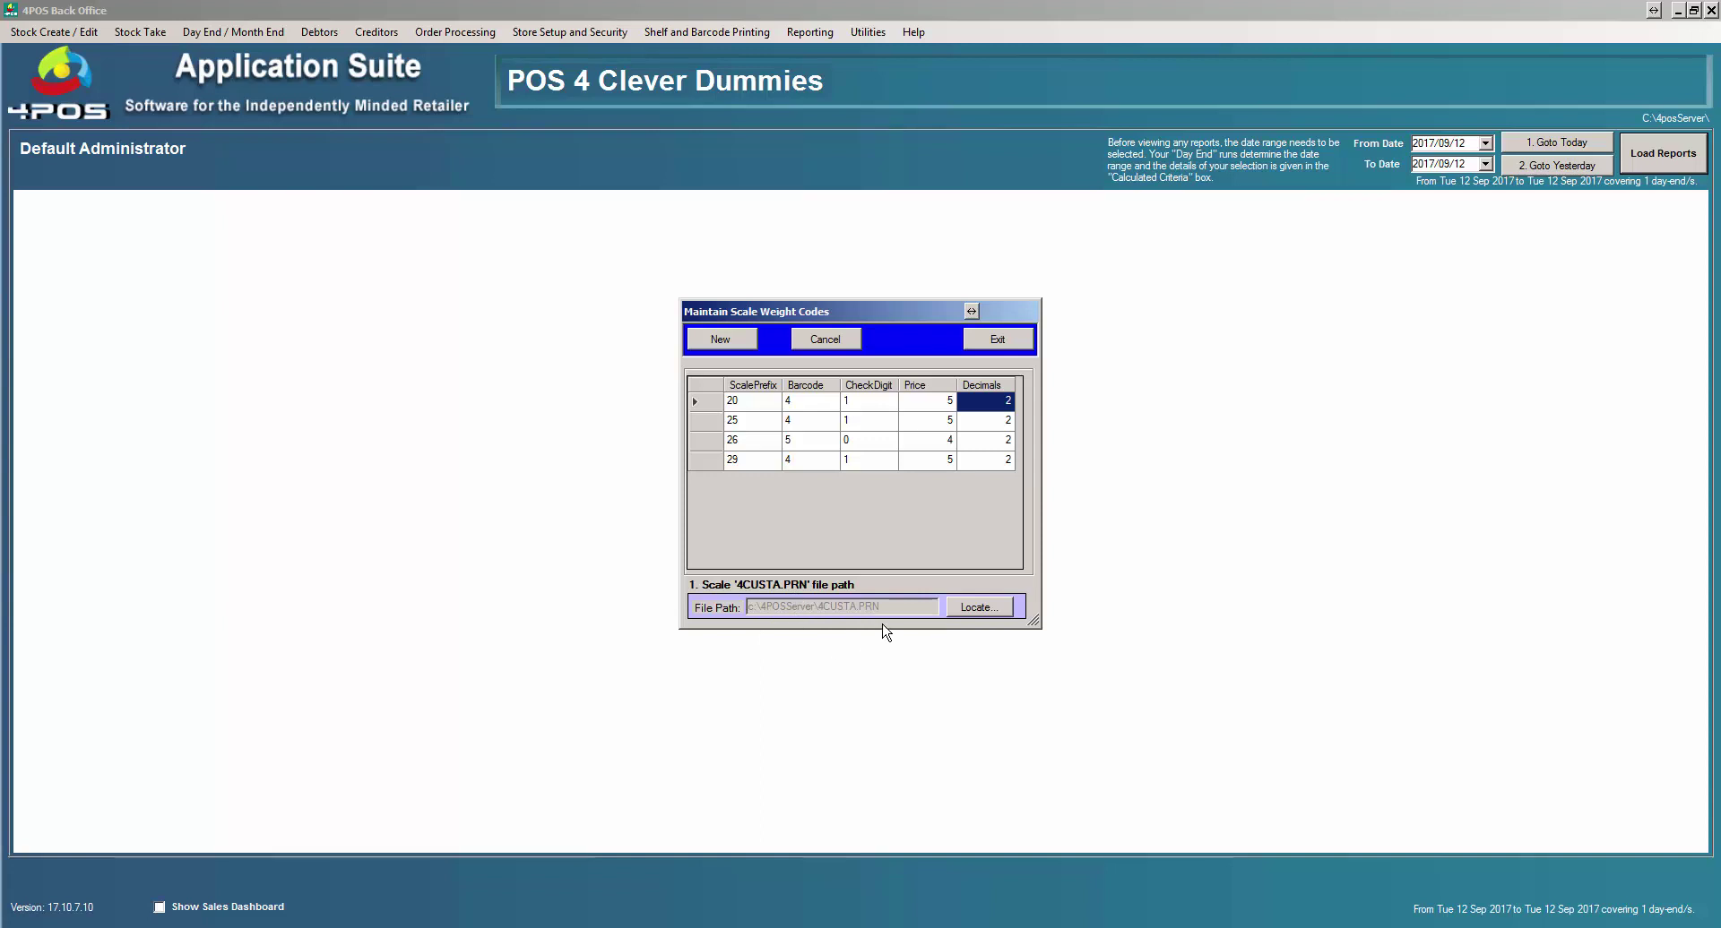
- Point the scale file to the C:\Temp folder, making the path C:\Temp\4CUSTA.PRN
click(979, 607)
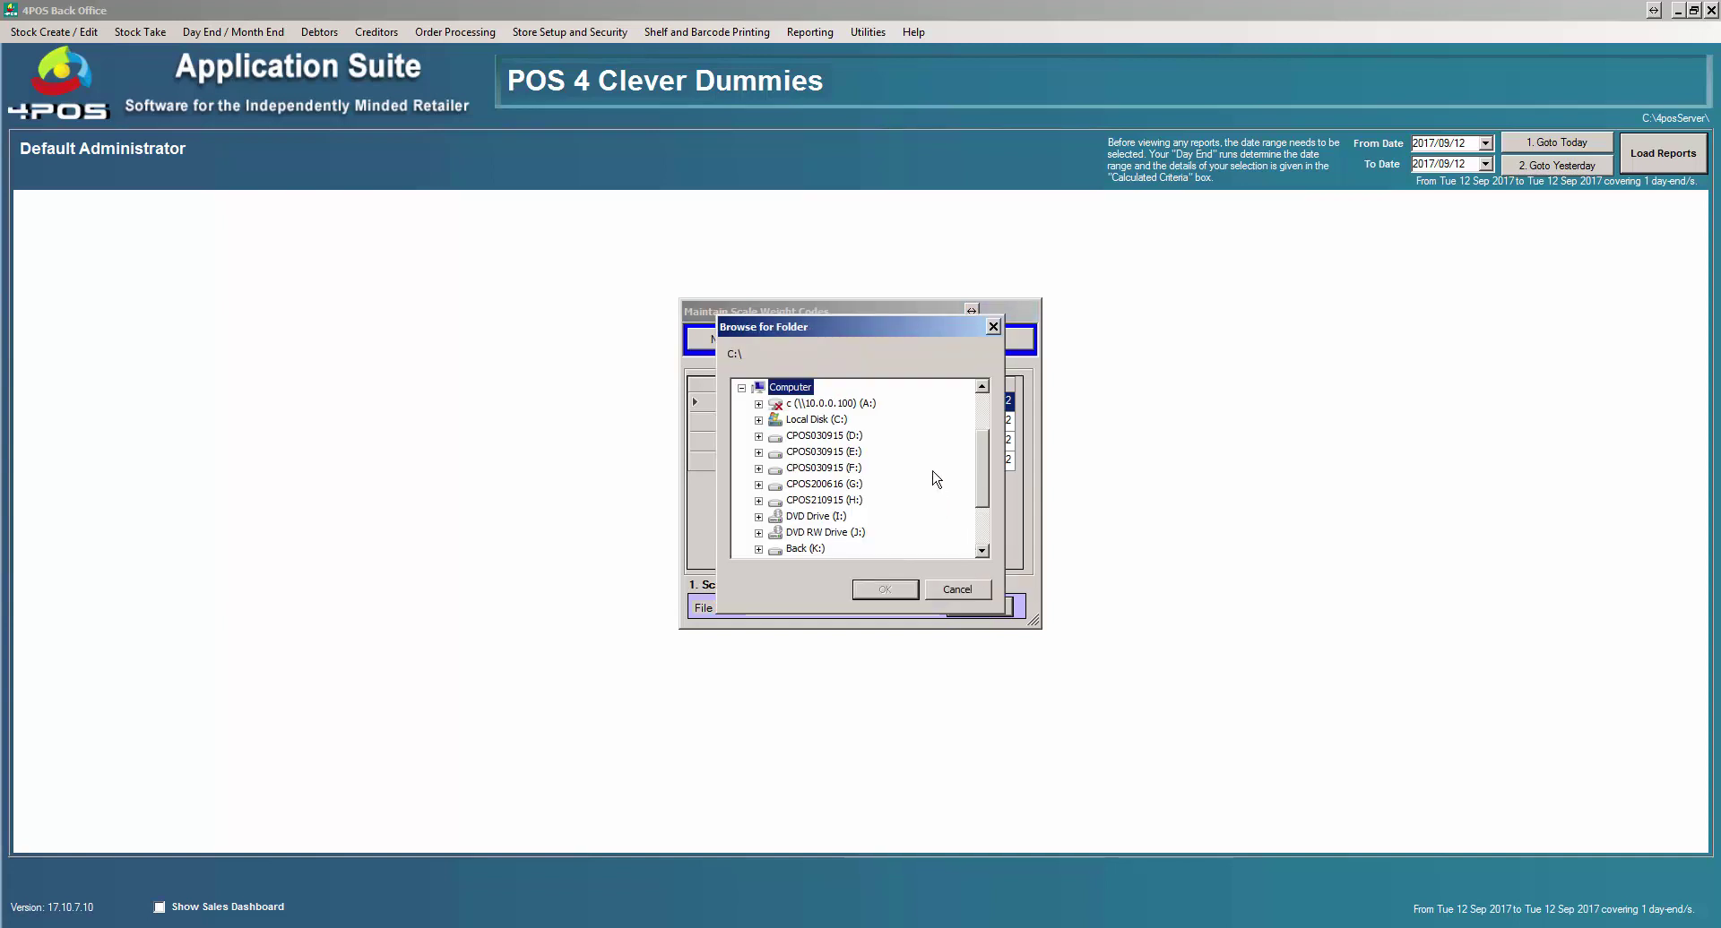
drag(896, 323, 966, 201)
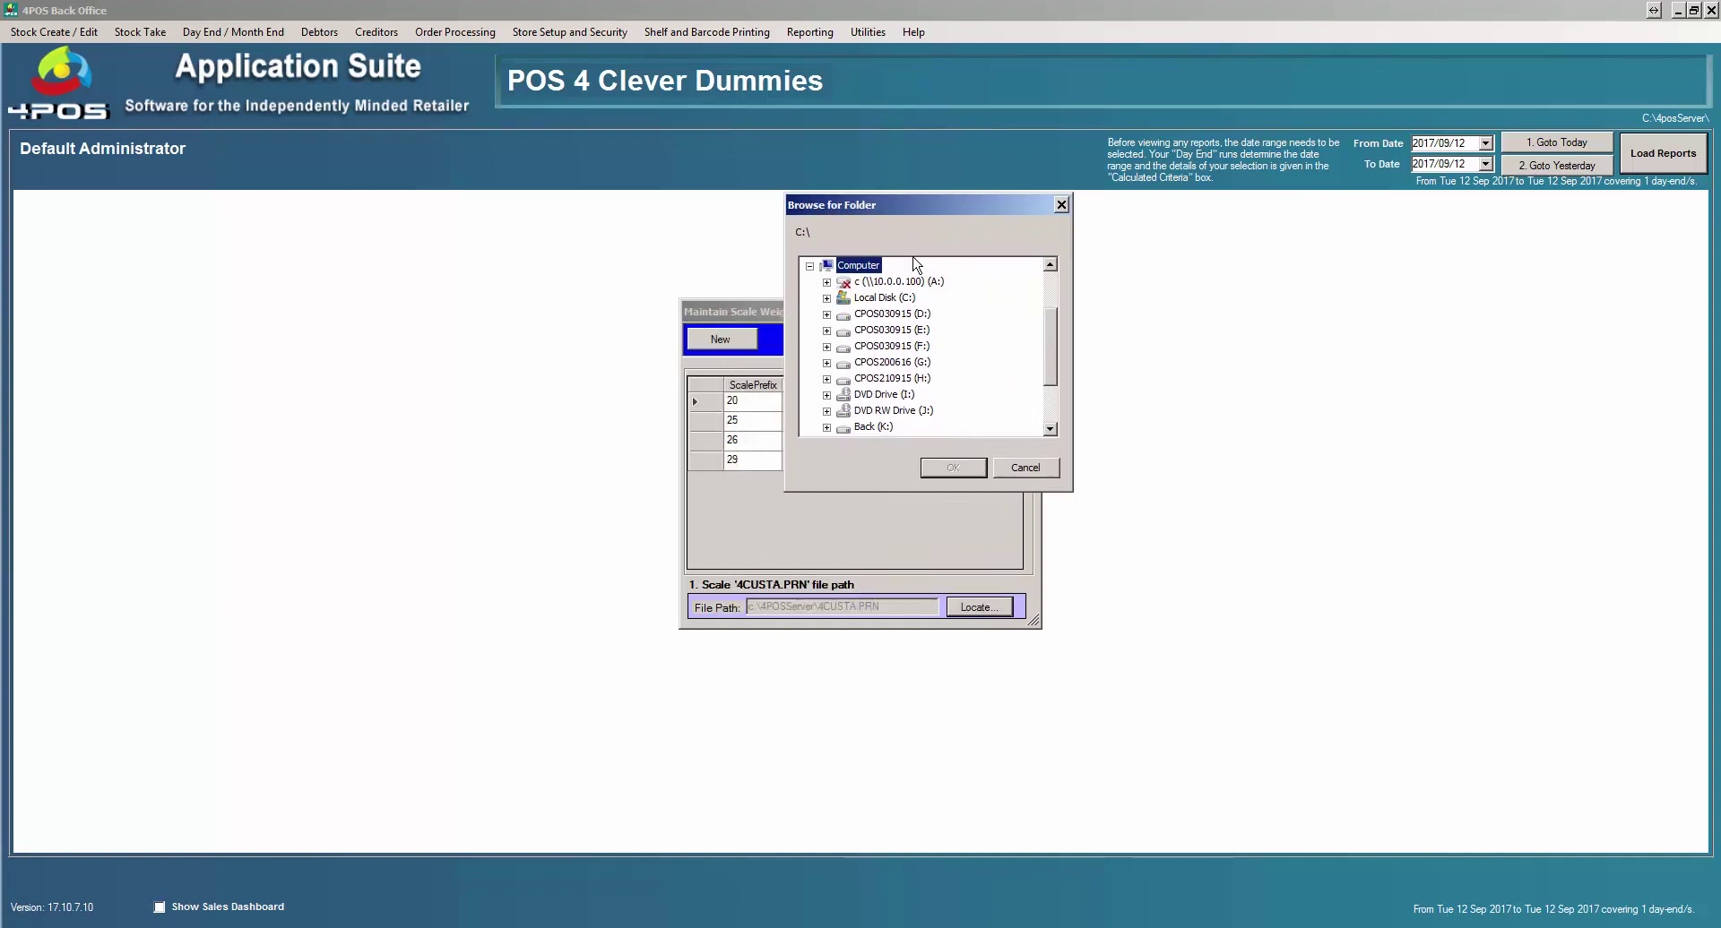
click(826, 298)
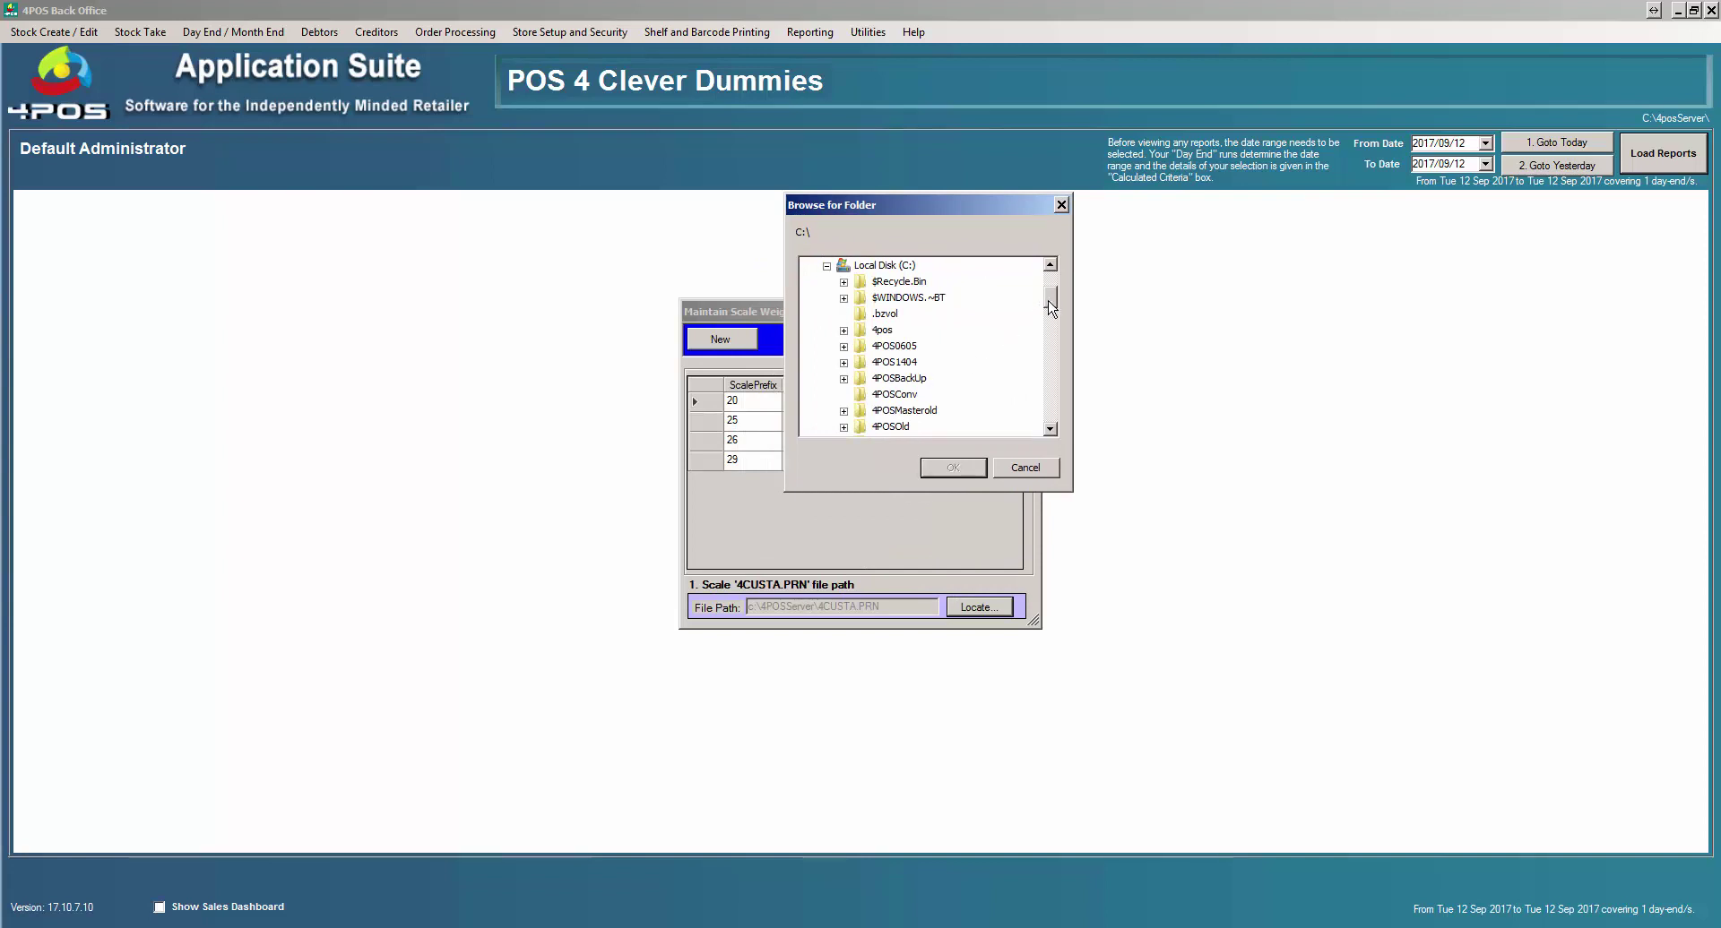
drag(1050, 300, 1051, 380)
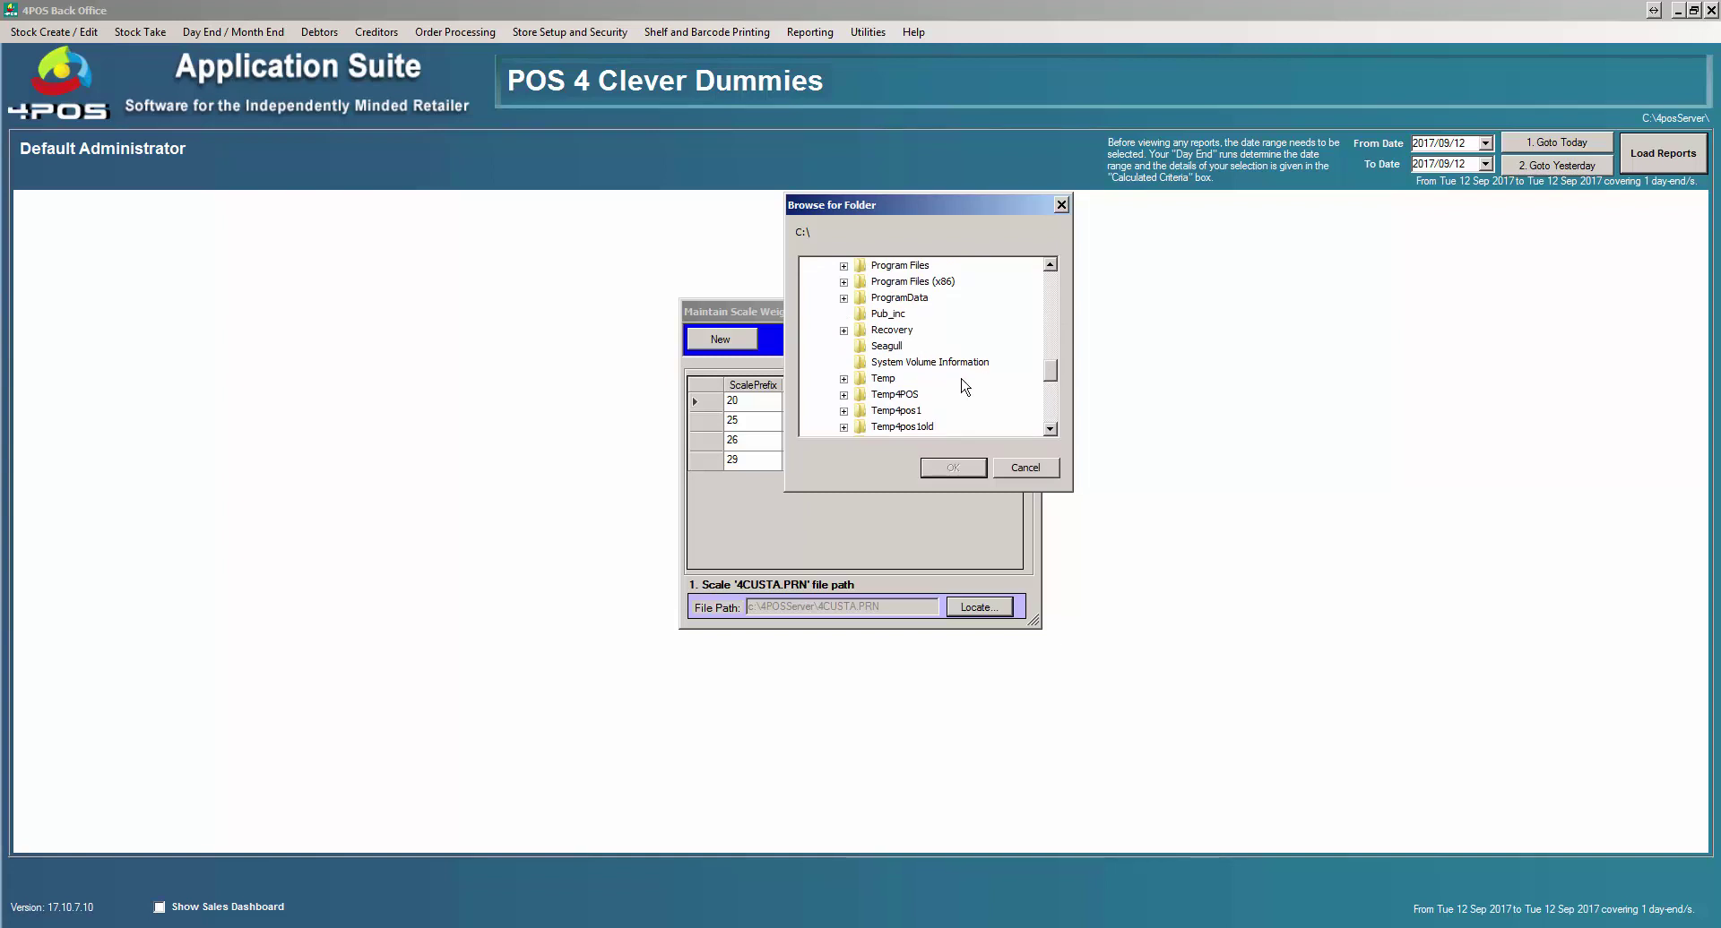
click(883, 378)
click(951, 468)
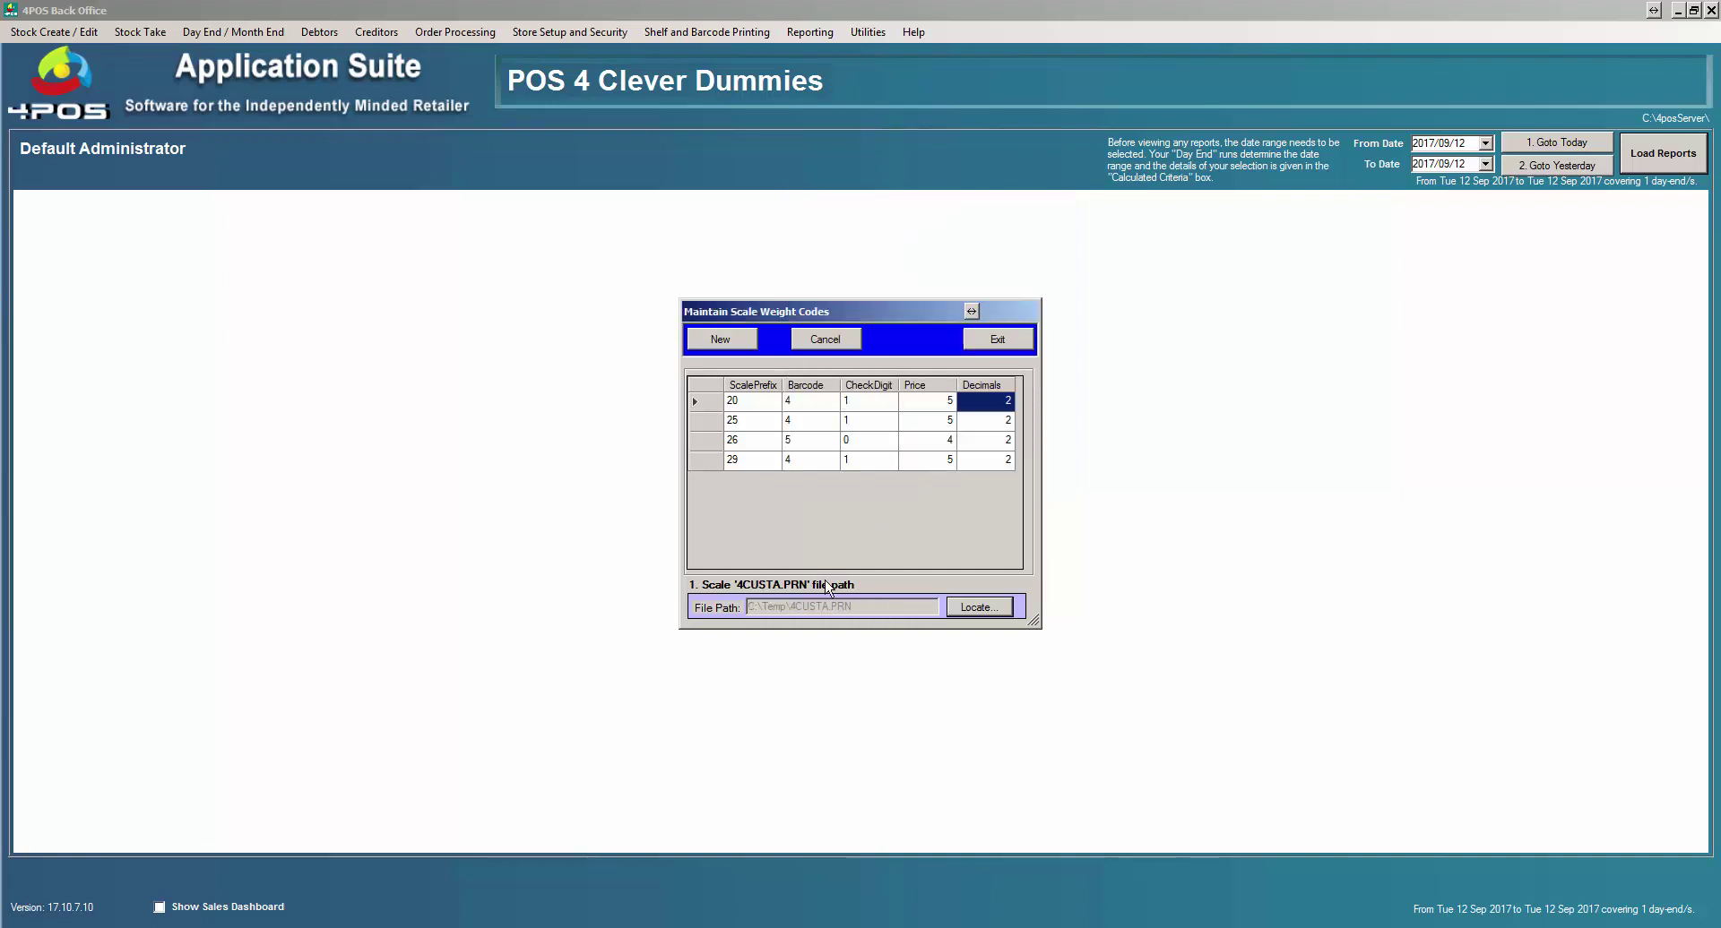
- Close the scale weight codes, search stock items for 'scale', then close the picker
click(998, 339)
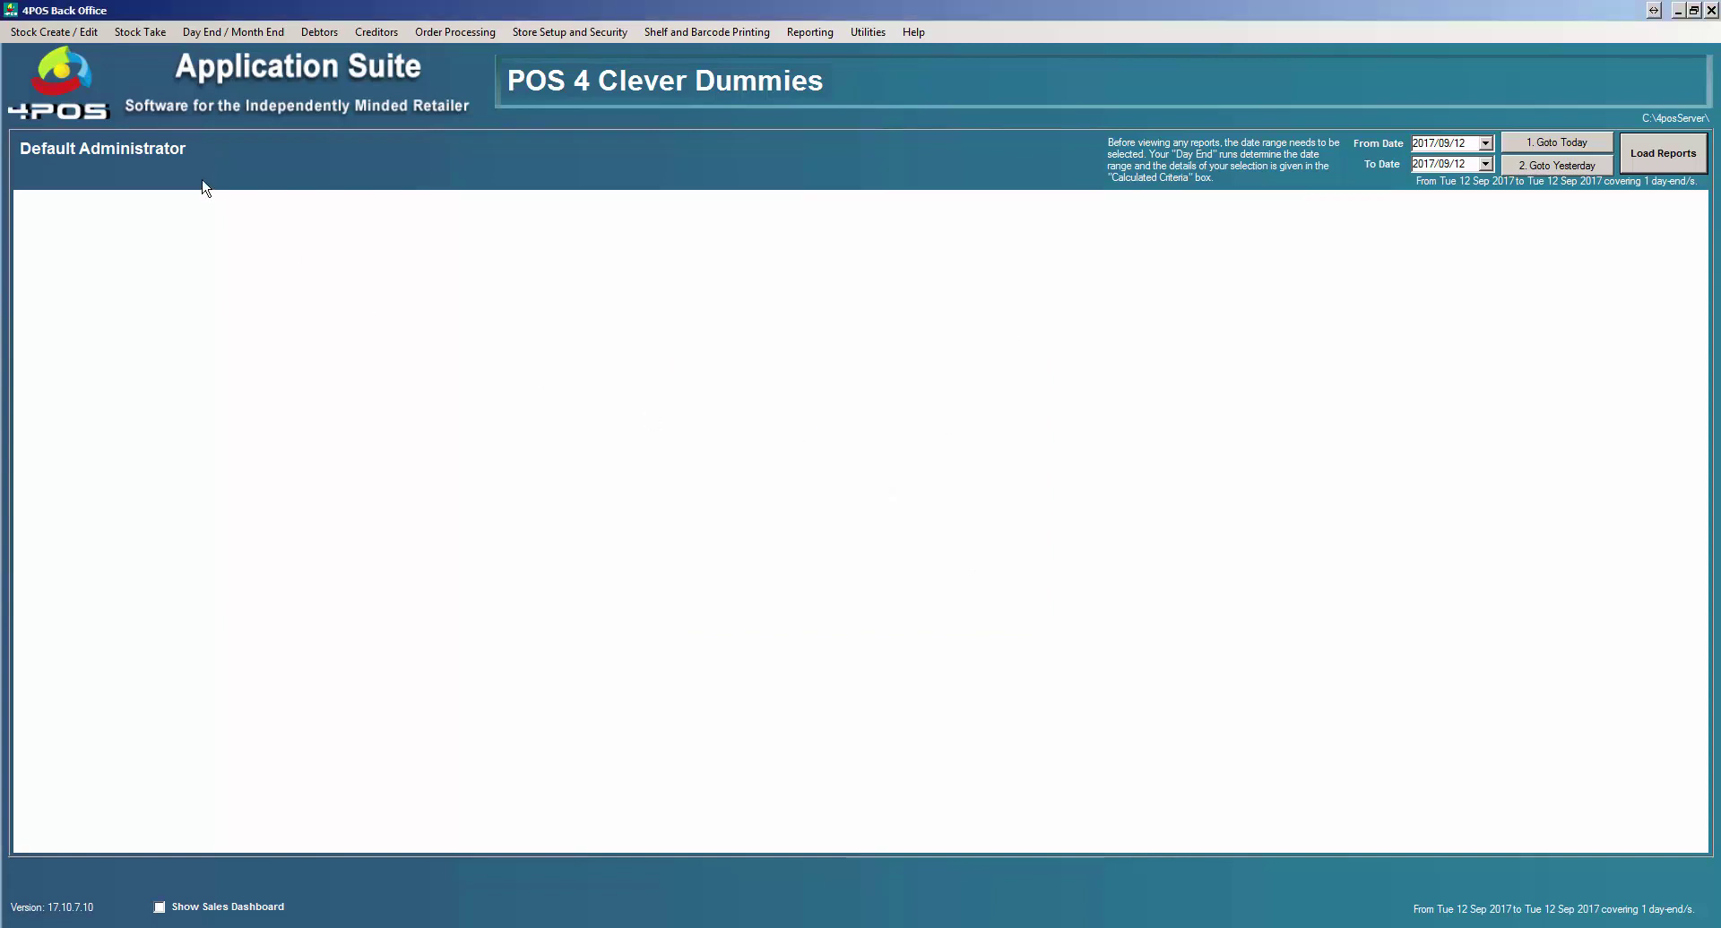
click(11, 31)
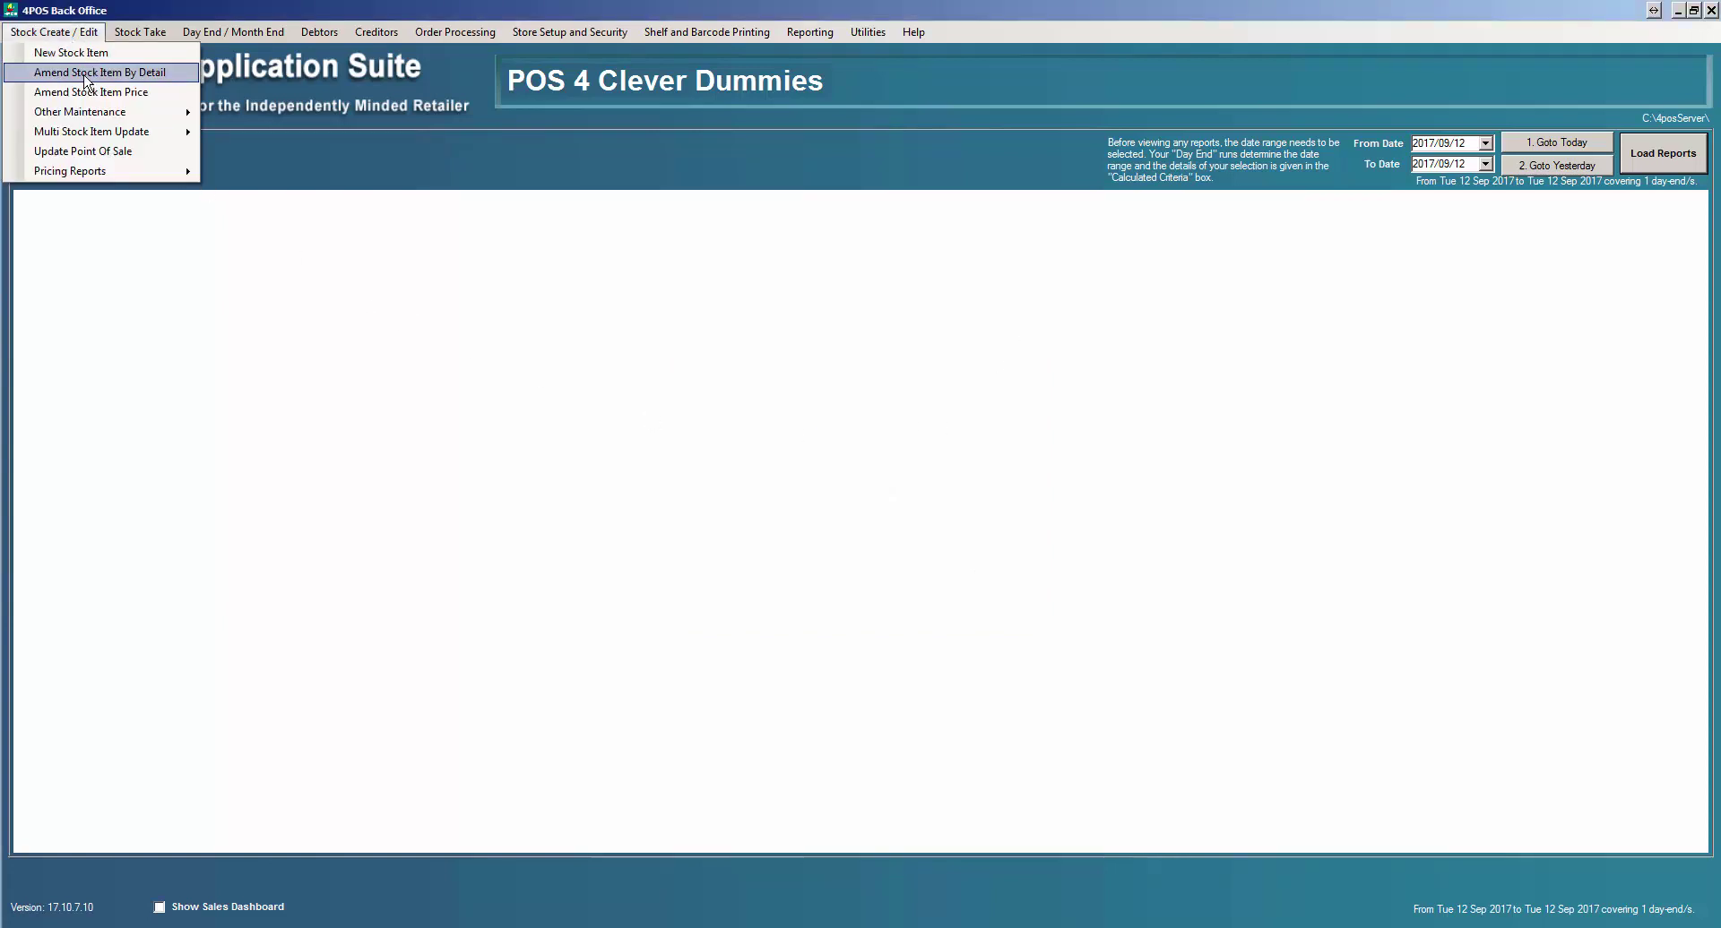
click(87, 74)
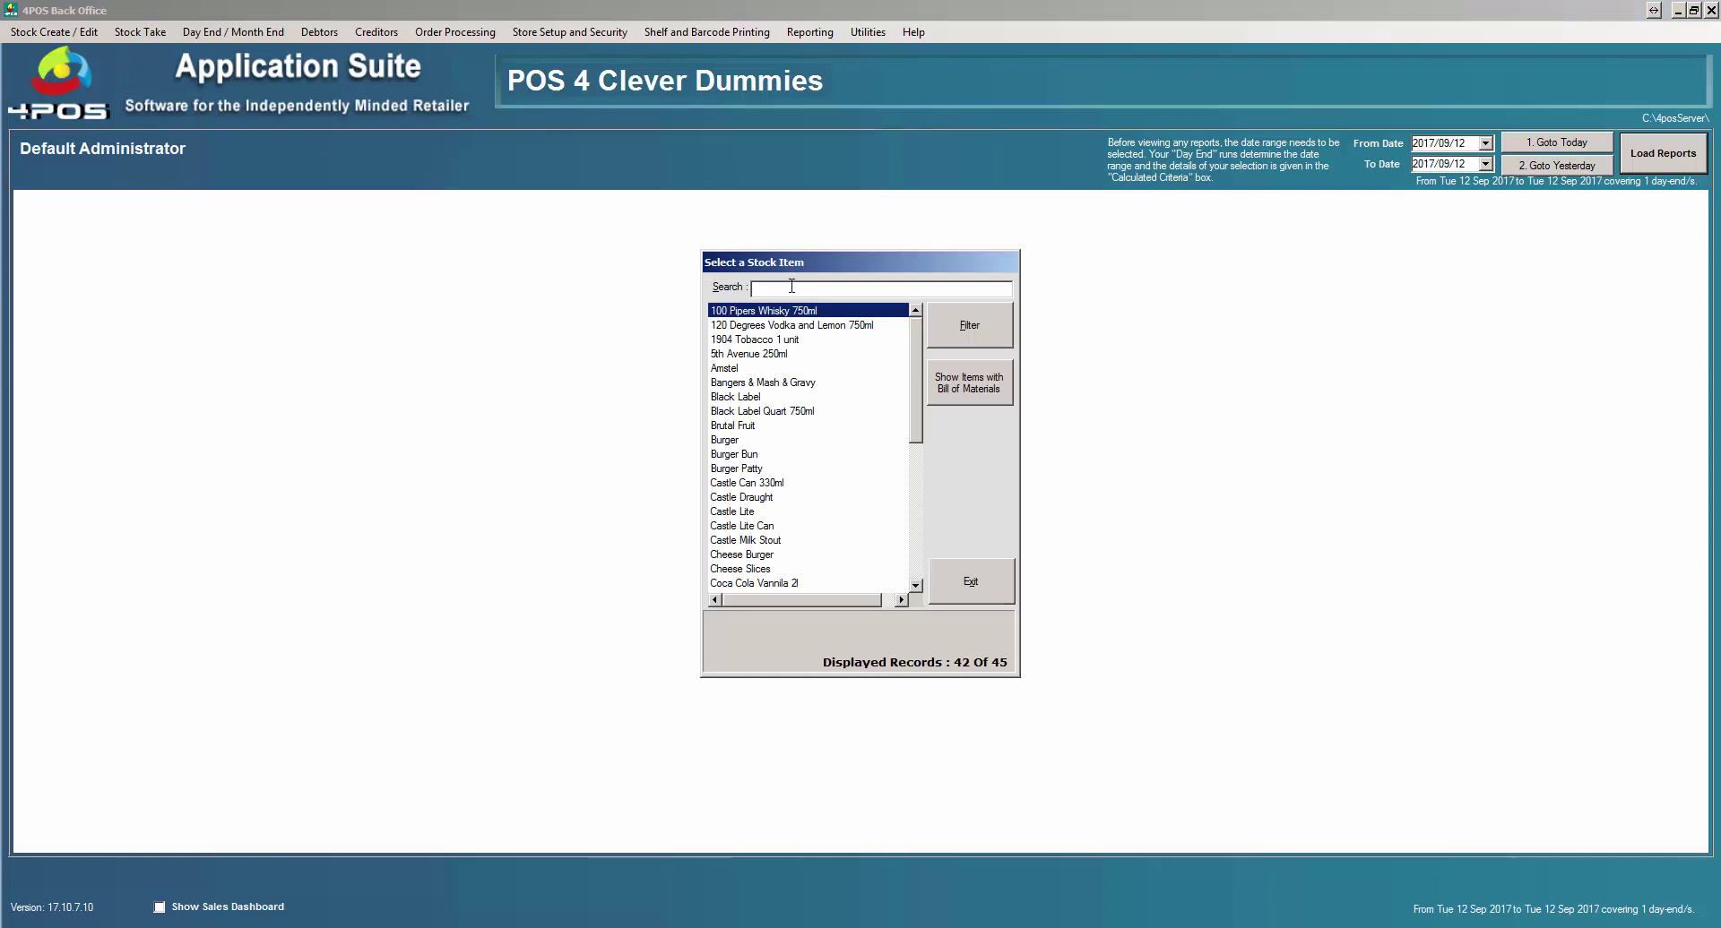
text(scale)
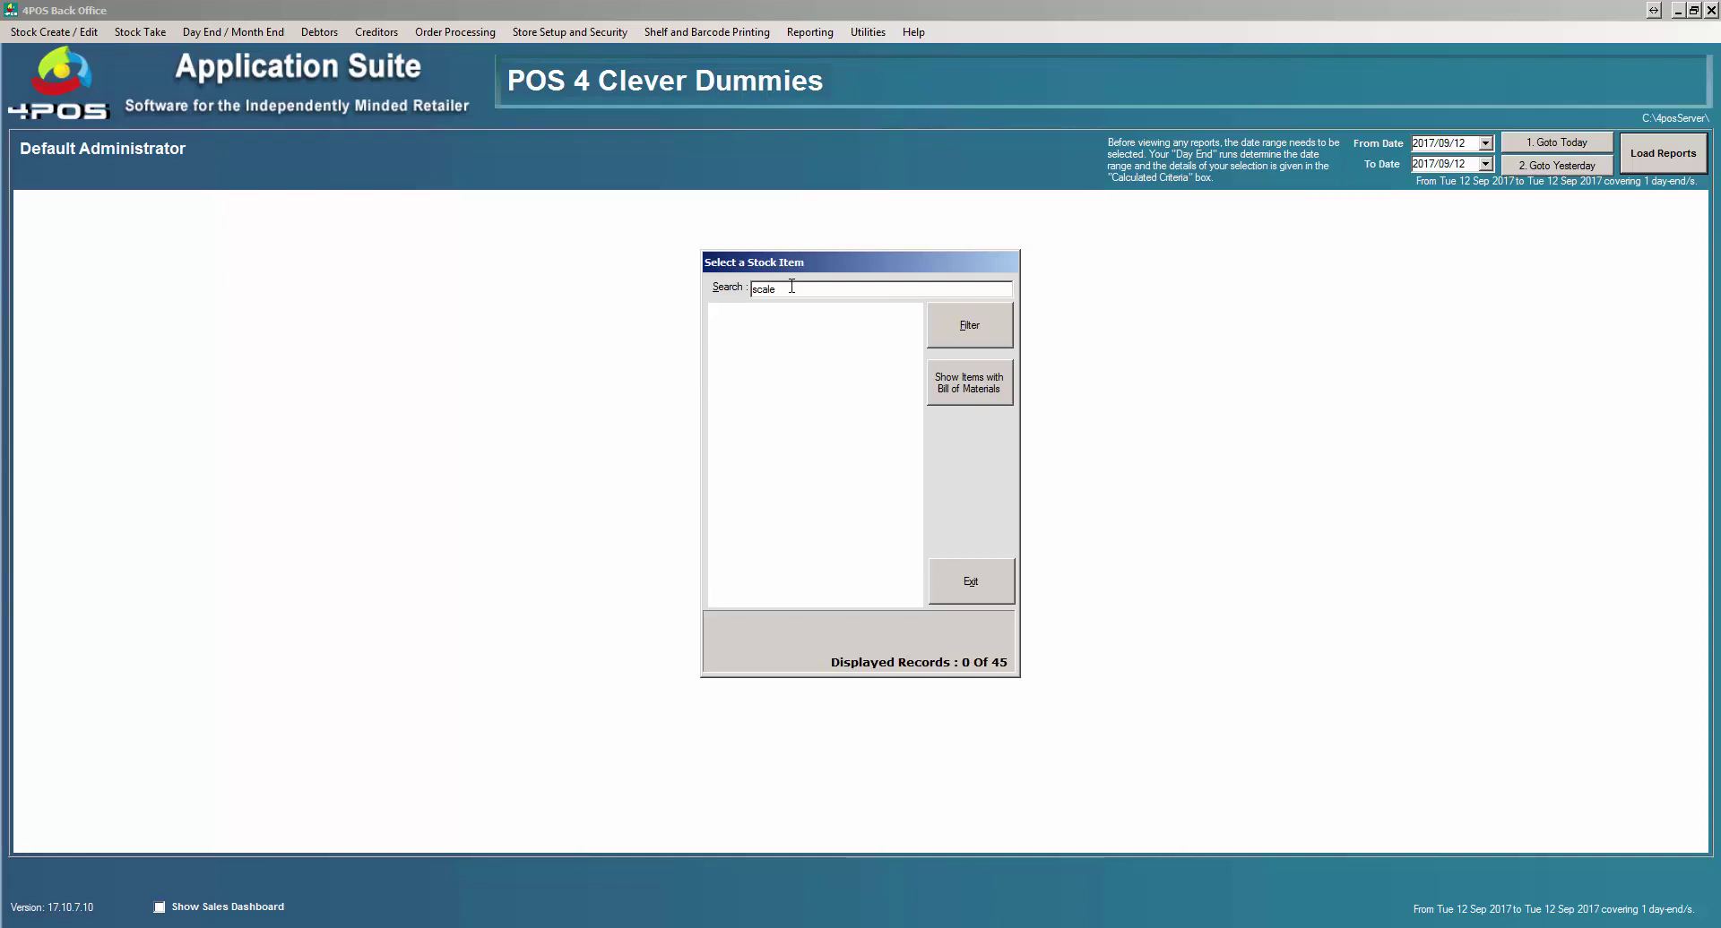
key(BackSpace)
key(BackSpace)
key(BackSpace)
key(BackSpace)
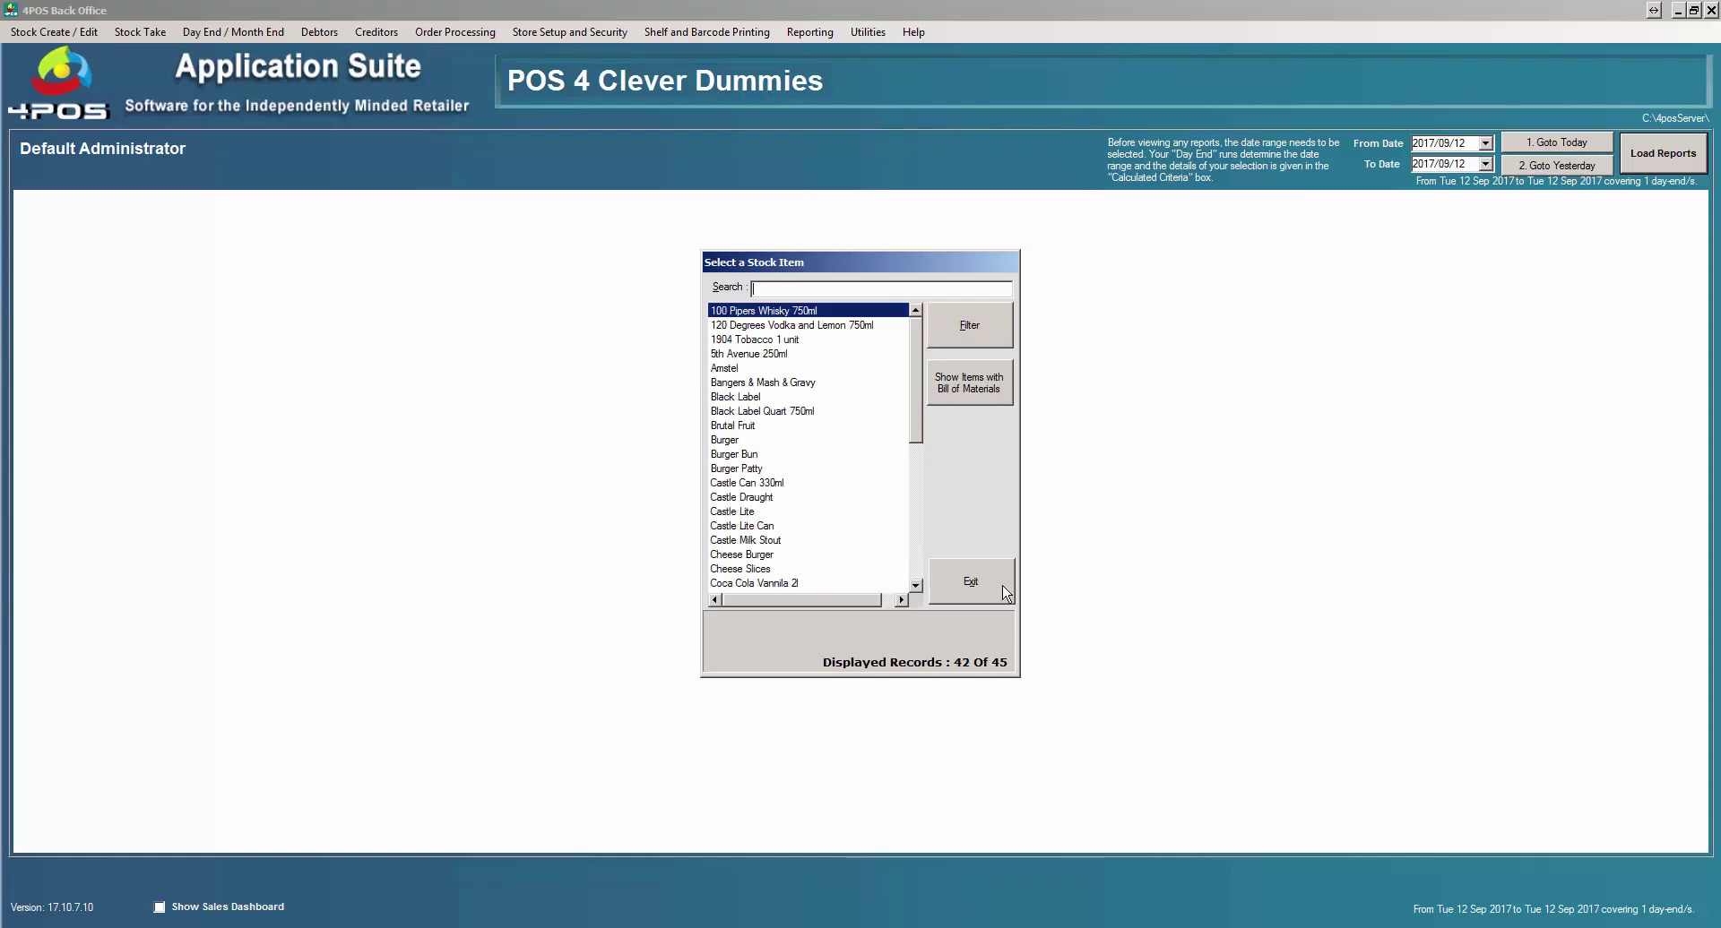
click(968, 587)
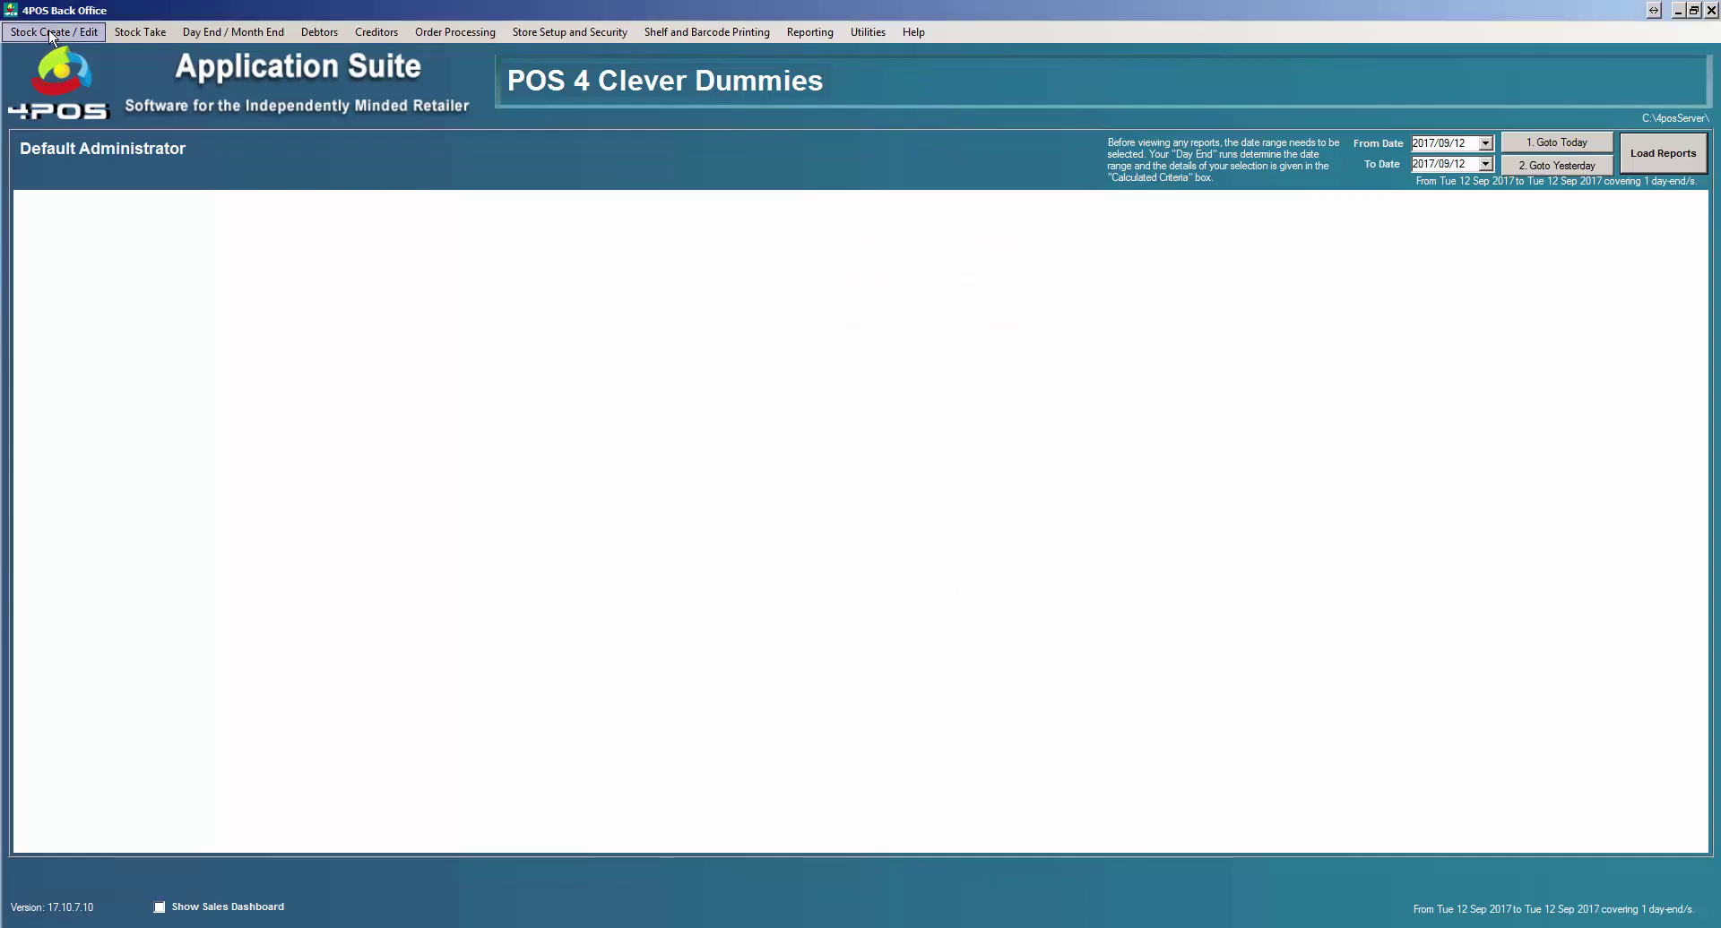
- Start a new stock item not in the list, named Chuck
click(54, 31)
click(90, 53)
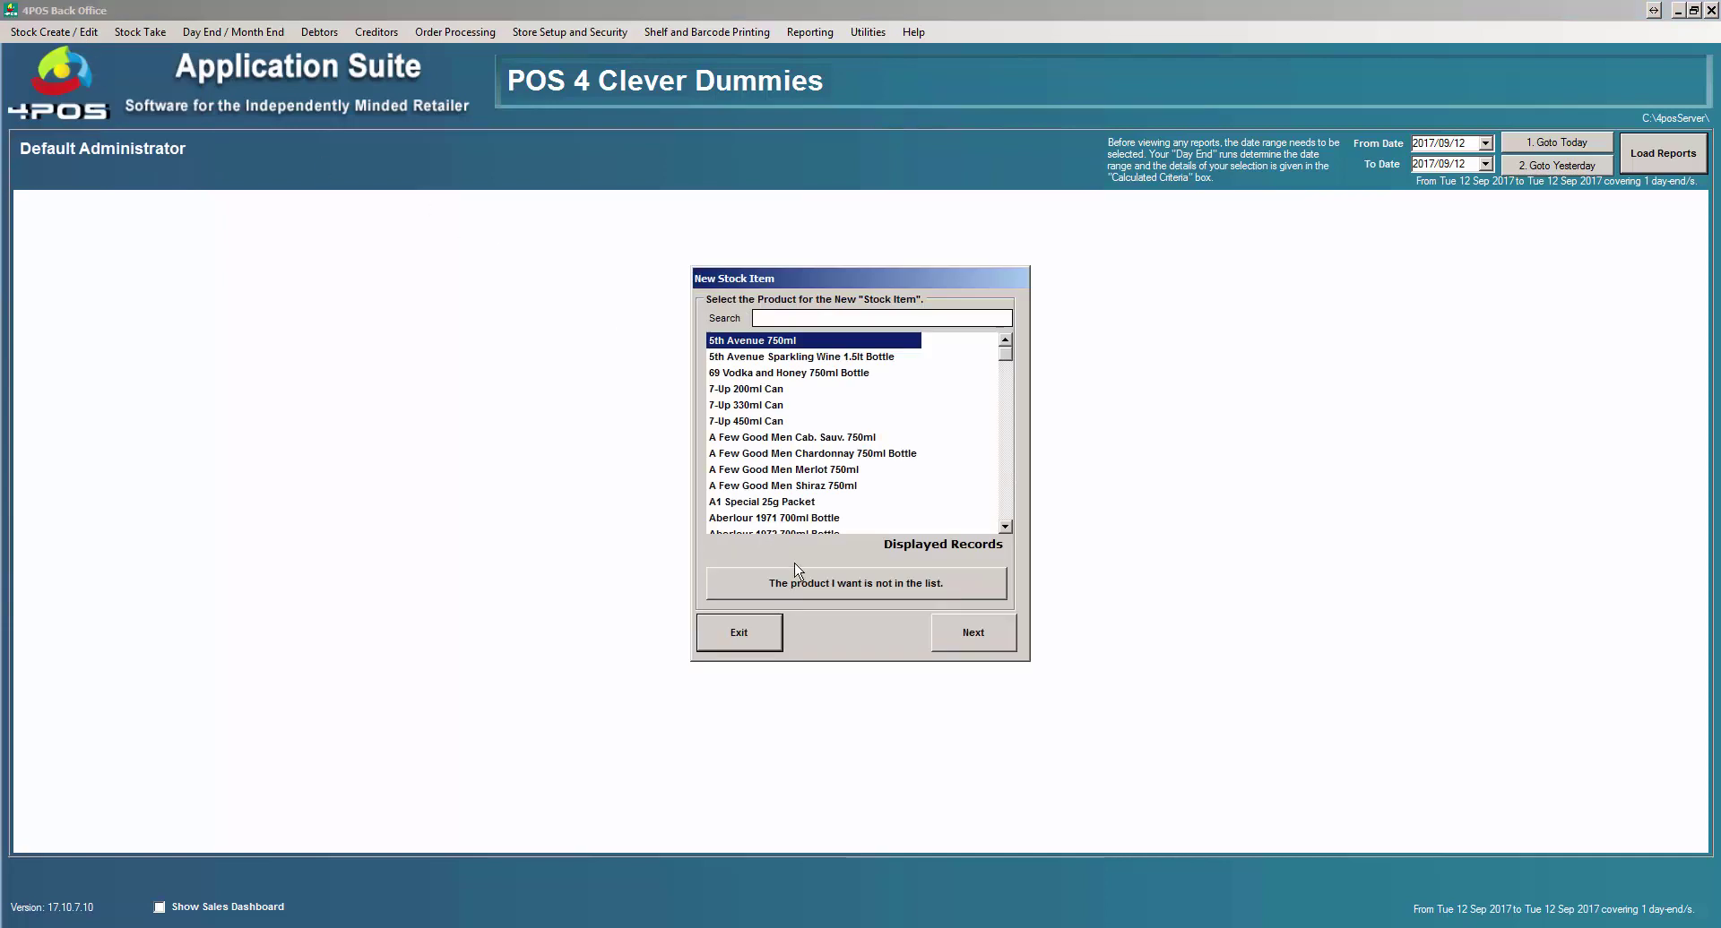
click(859, 592)
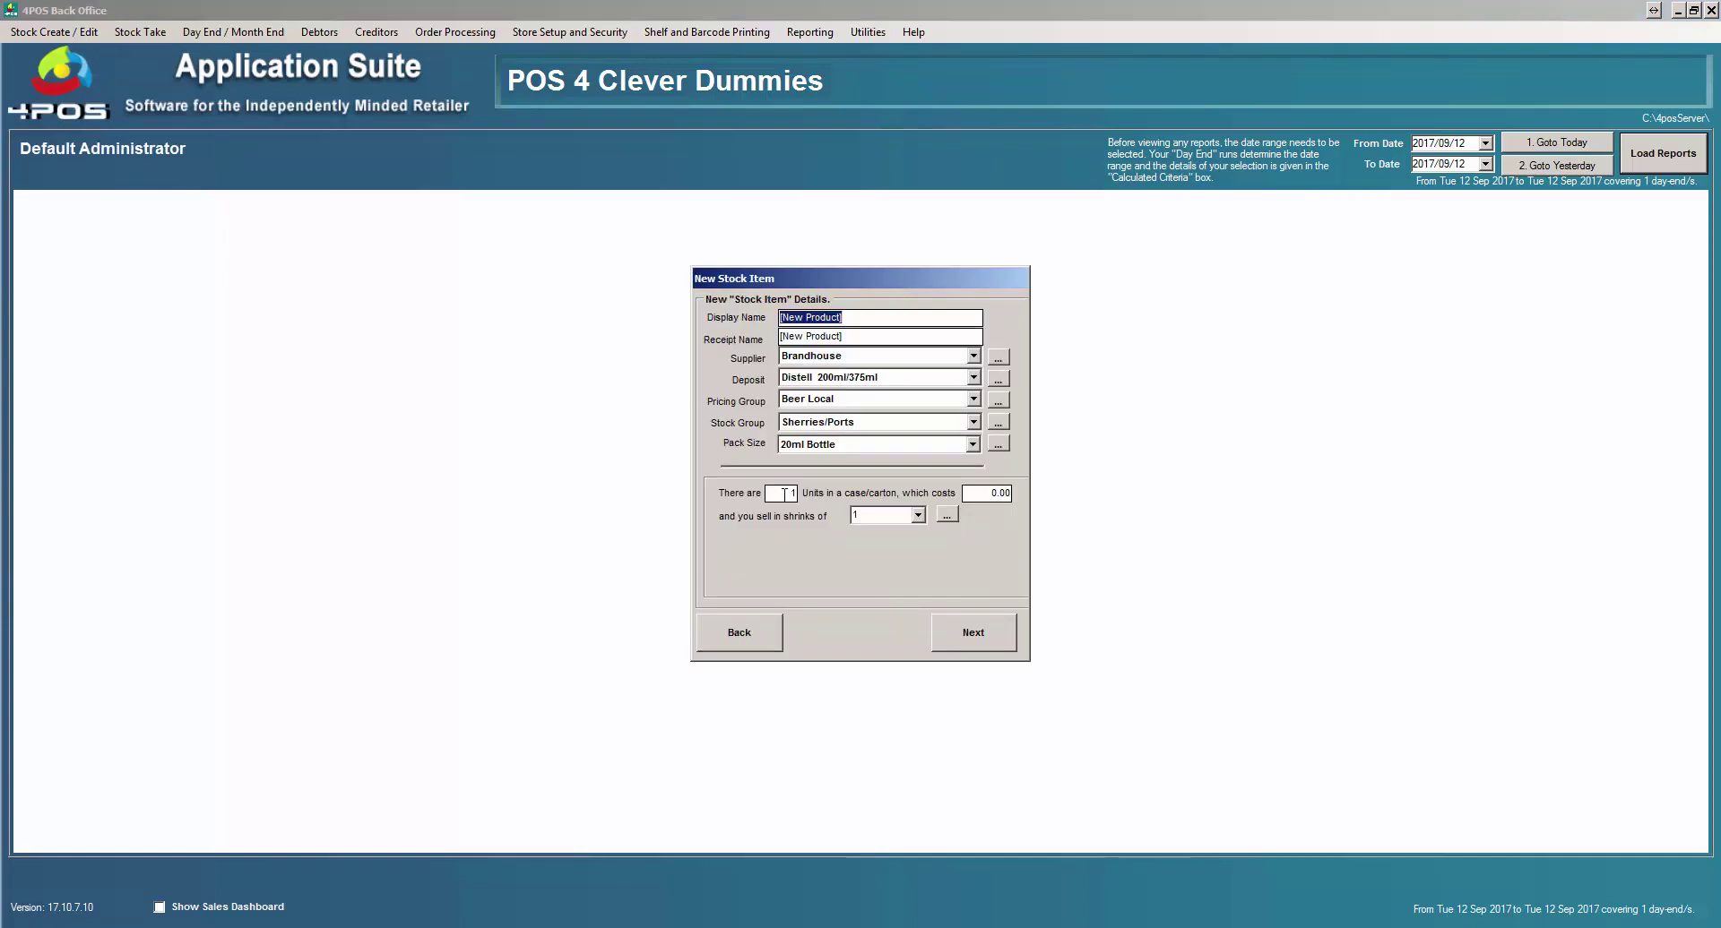
text(T)
key(BackSpace)
text(Chuck)
key(Tab)
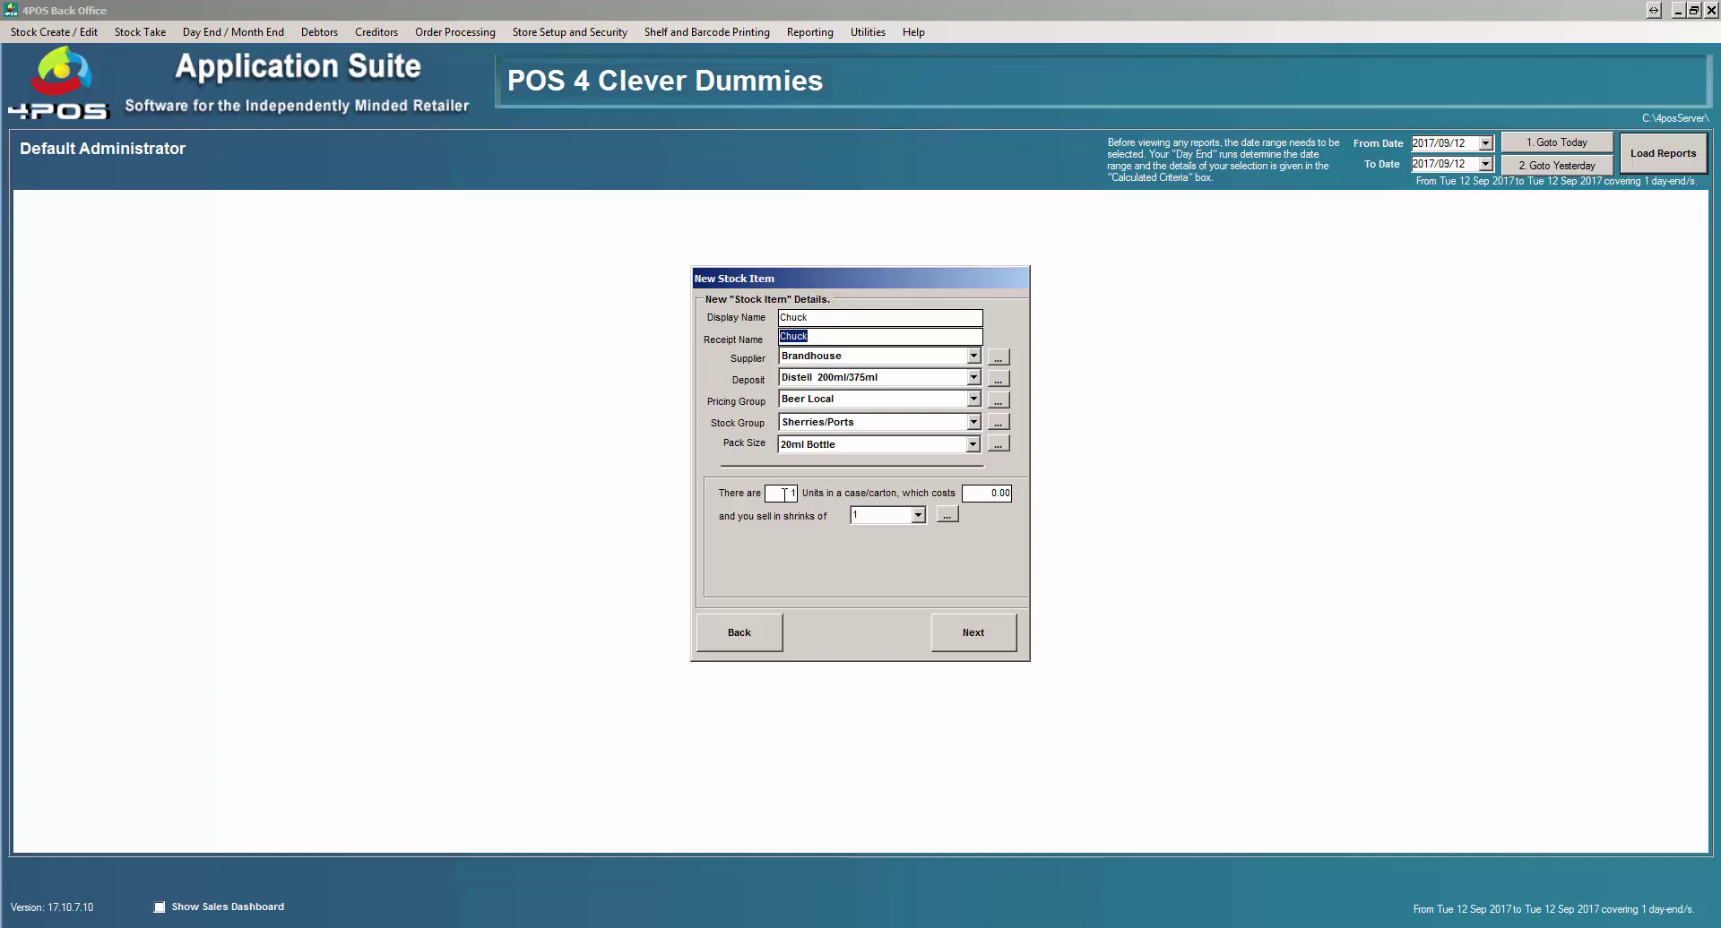
- Set Chuck's pricing group to Burgers, stock group to Sales Items, and case cost 35.00
click(973, 398)
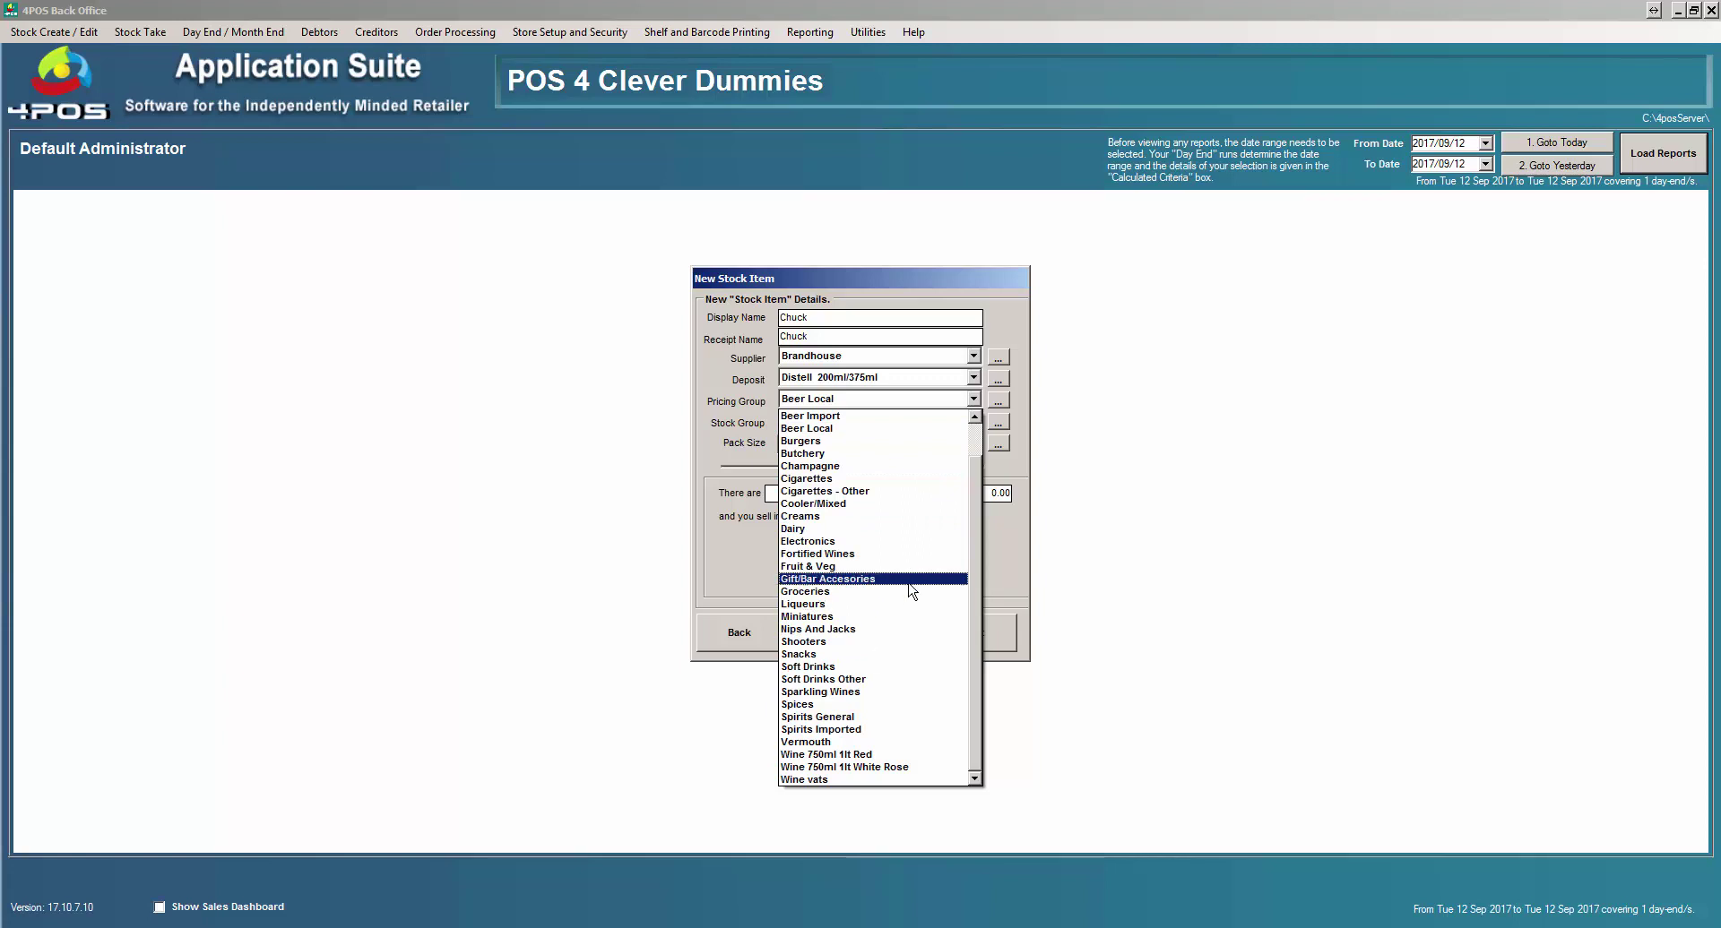
click(840, 443)
click(974, 423)
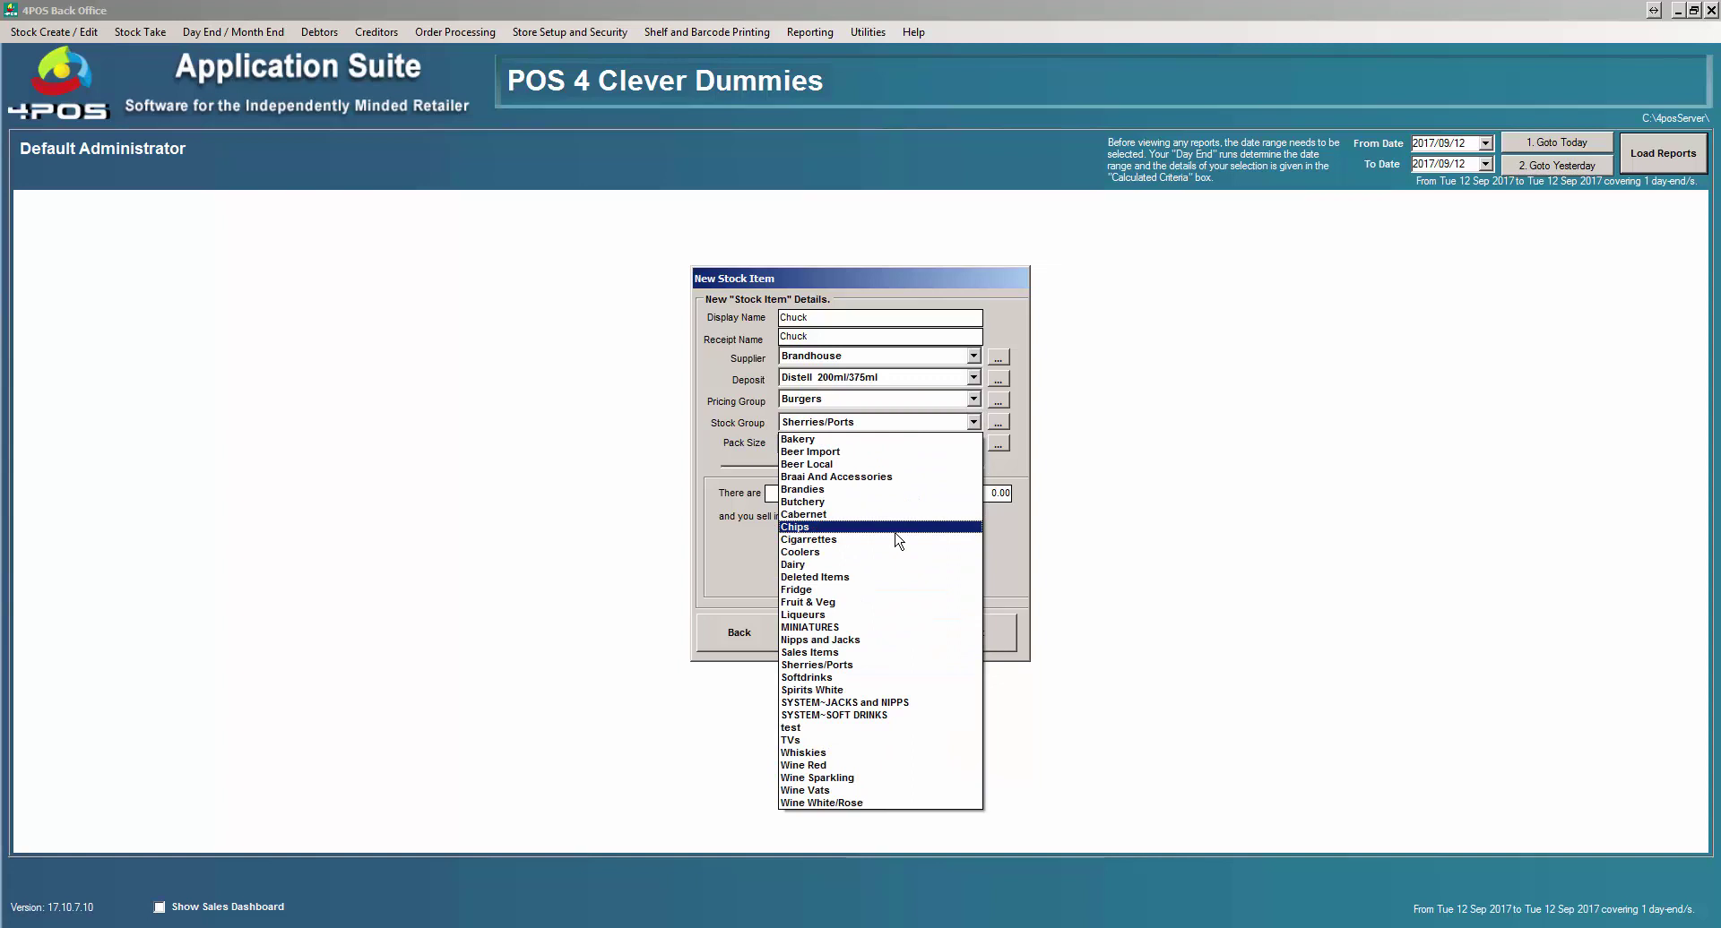
key(s)
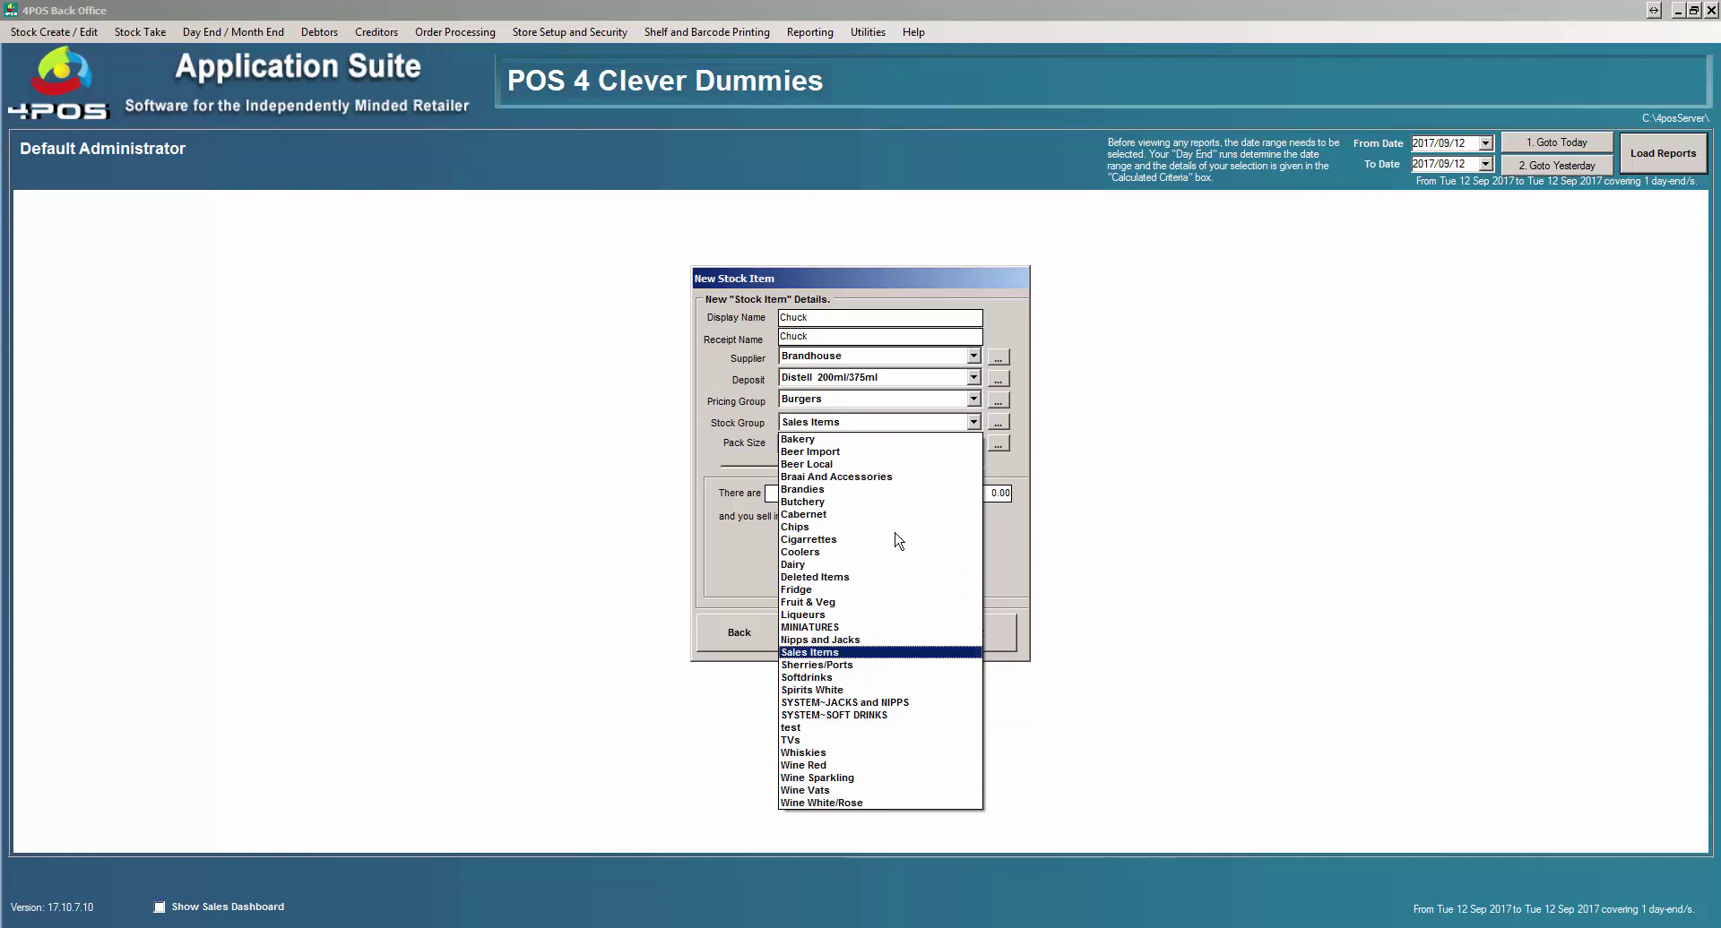
key(Return)
click(990, 493)
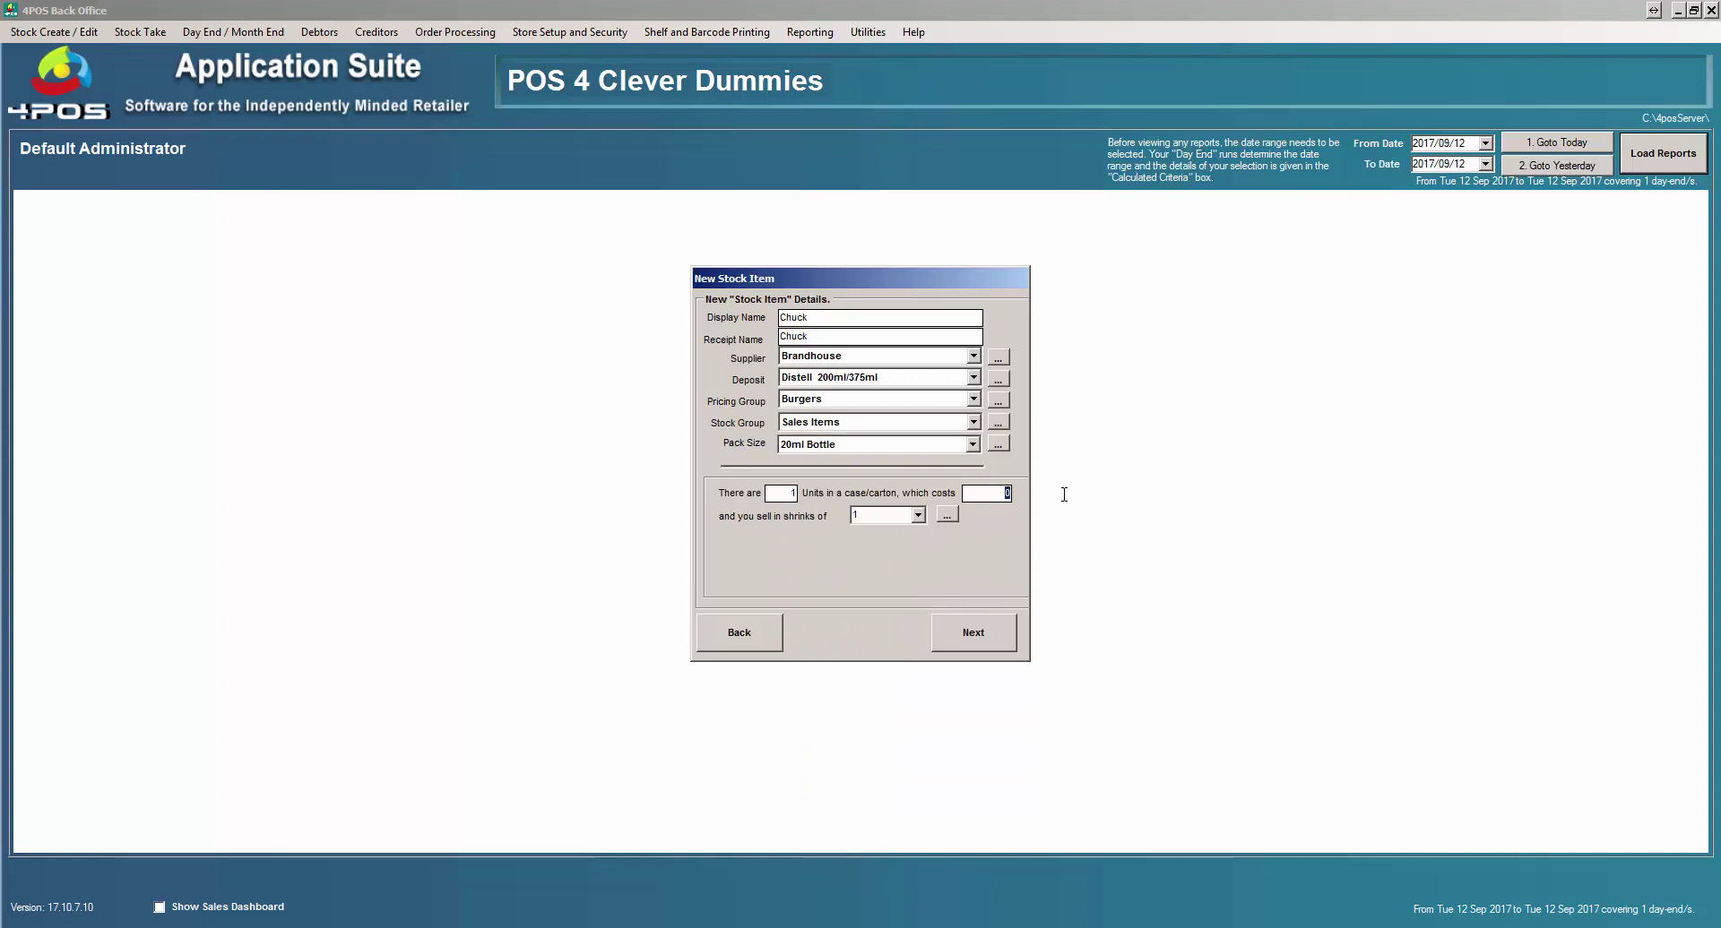
text(3500)
key(Tab)
click(973, 633)
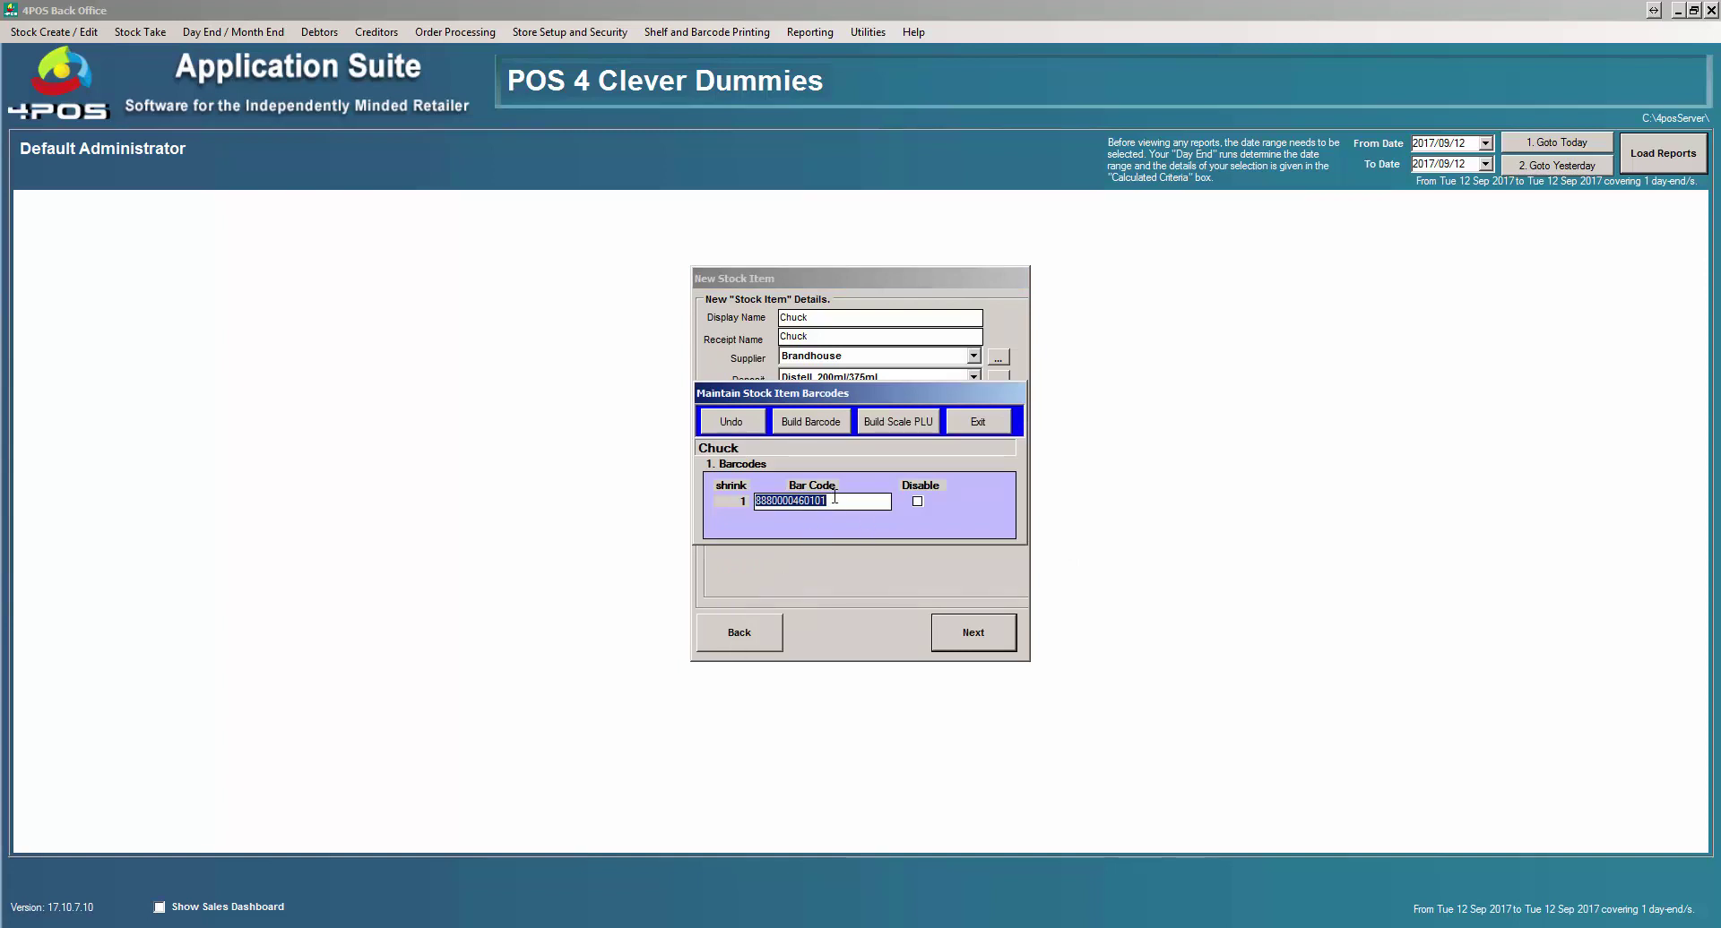
text(1001)
key(BackSpace)
key(BackSpace)
key(BackSpace)
text(0001)
key(BackSpace)
key(BackSpace)
key(BackSpace)
key(BackSpace)
text(1001)
- Give Chuck an override price of 95.95 and close the pricing window
click(973, 422)
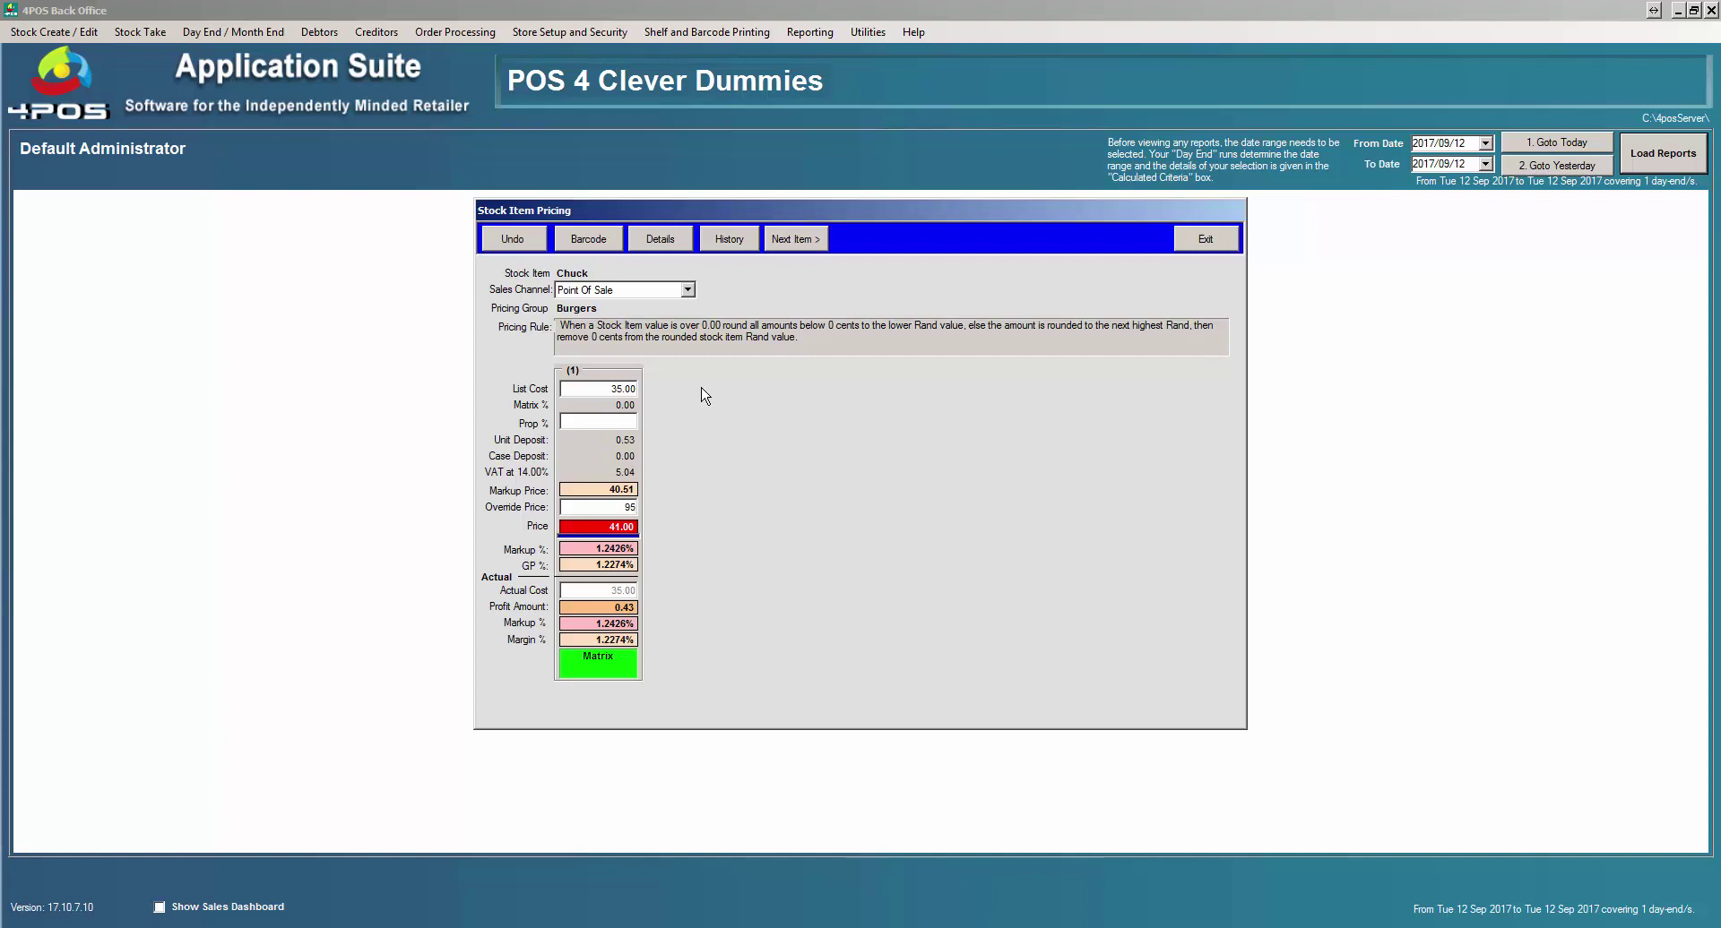
text(95)
key(Return)
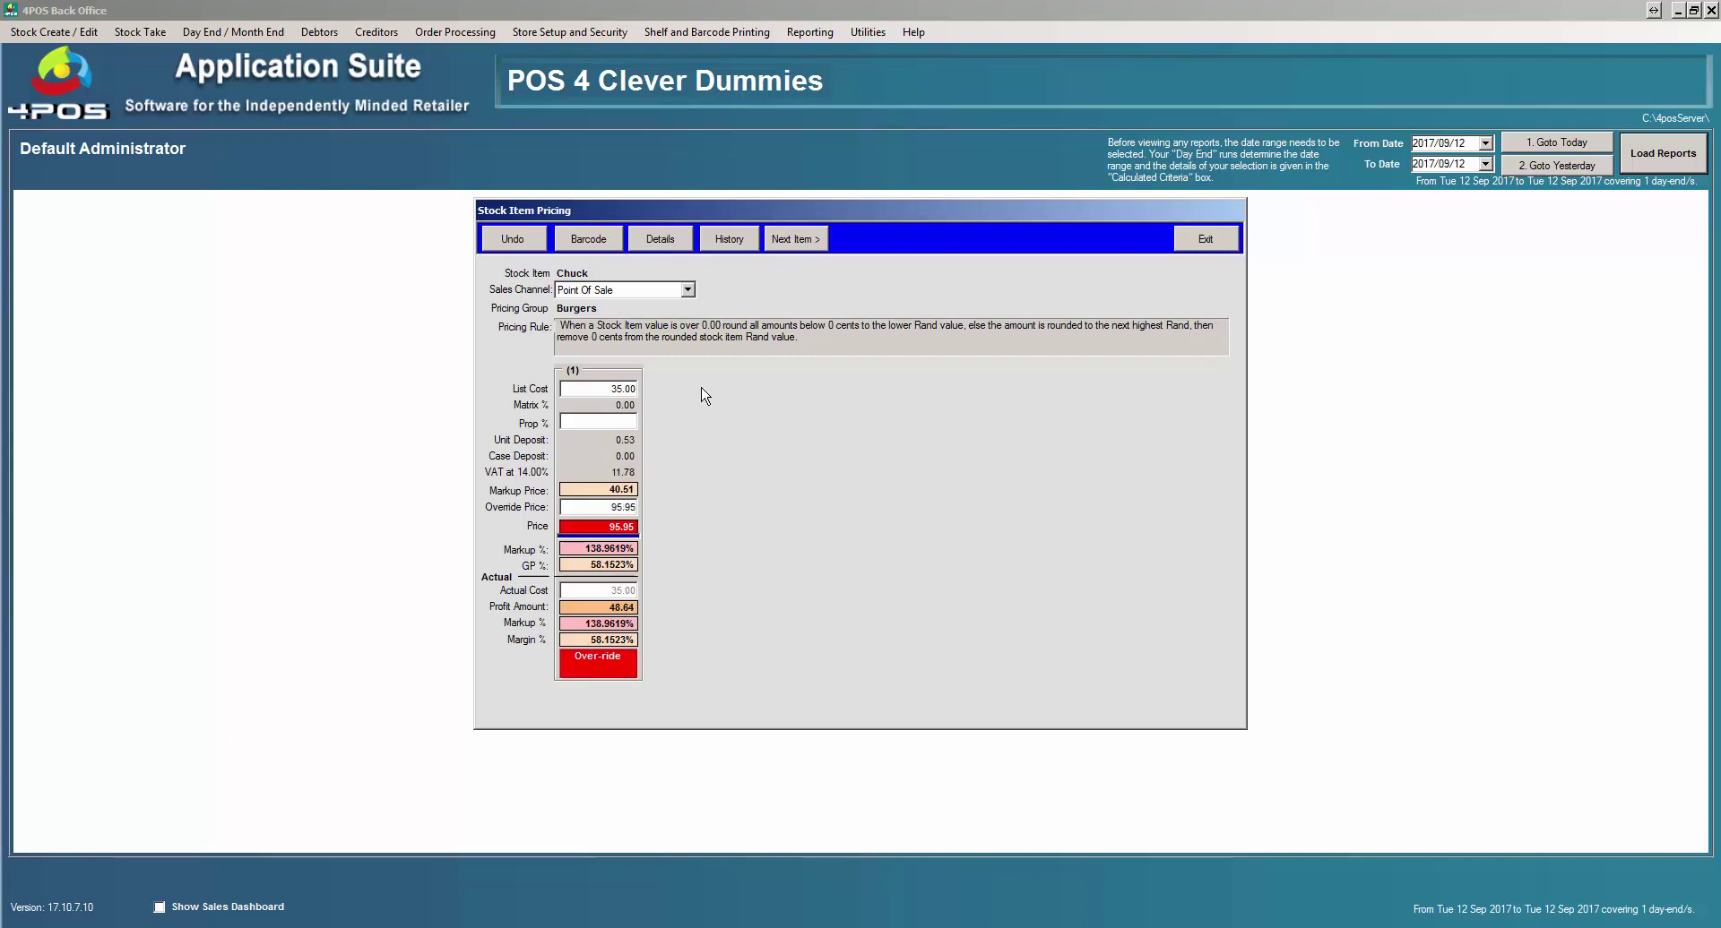
click(1205, 240)
- Exit the wizard and push all stock changes to the Point Of Sale
click(559, 633)
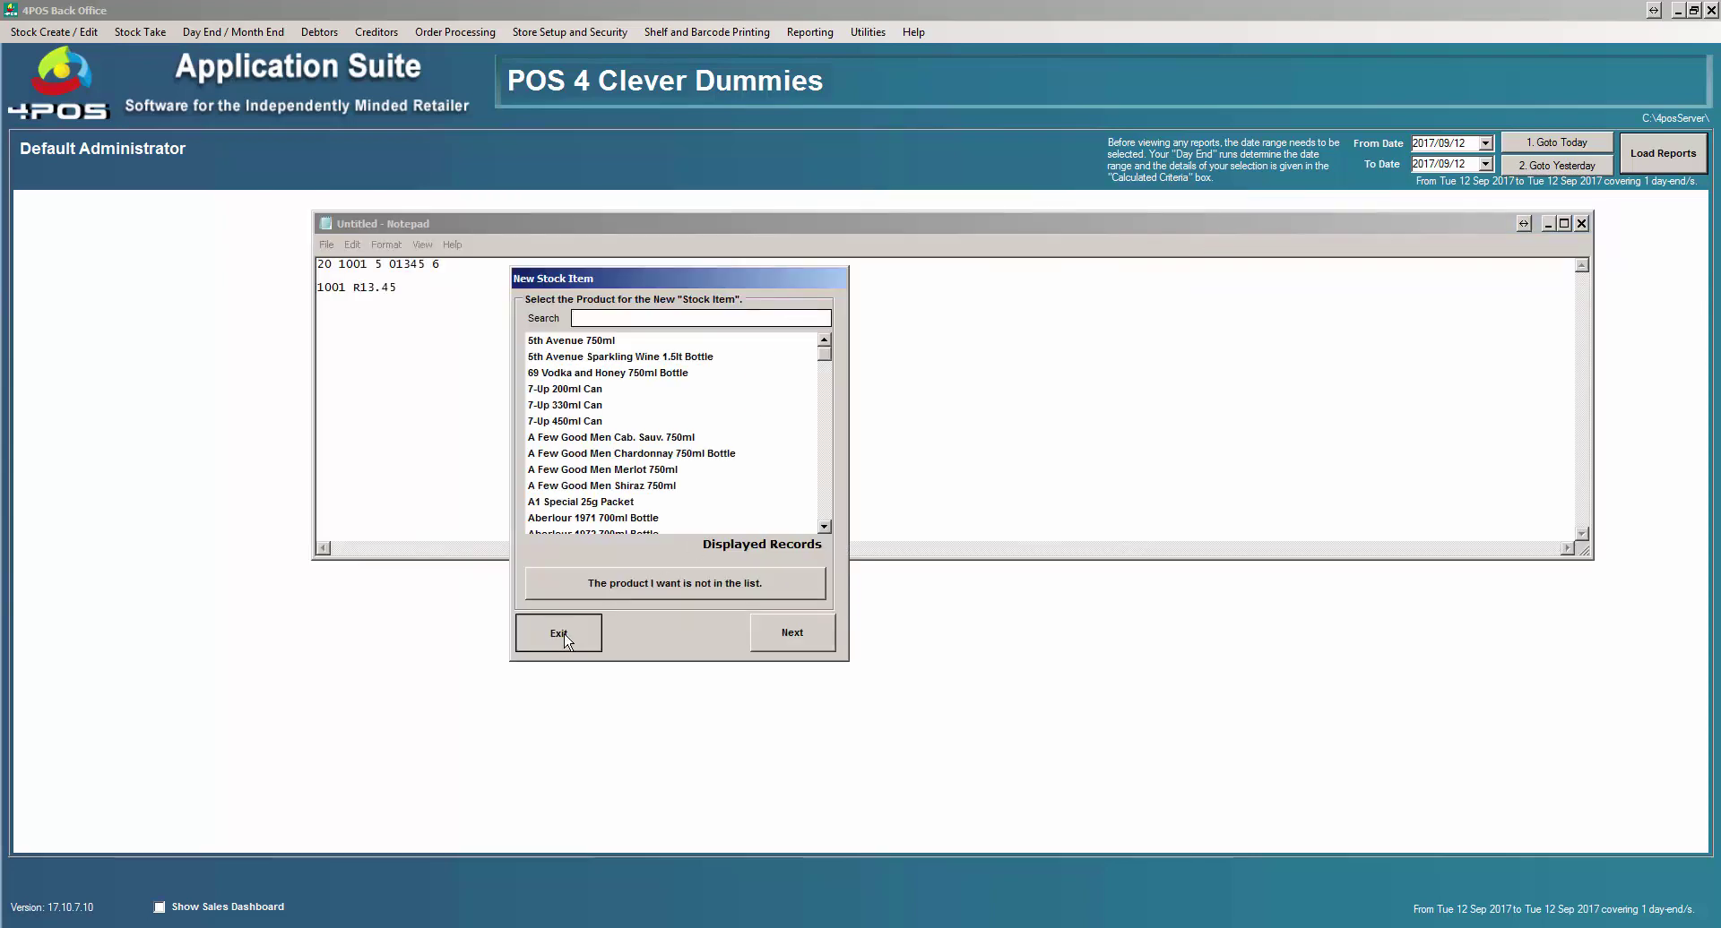
click(49, 33)
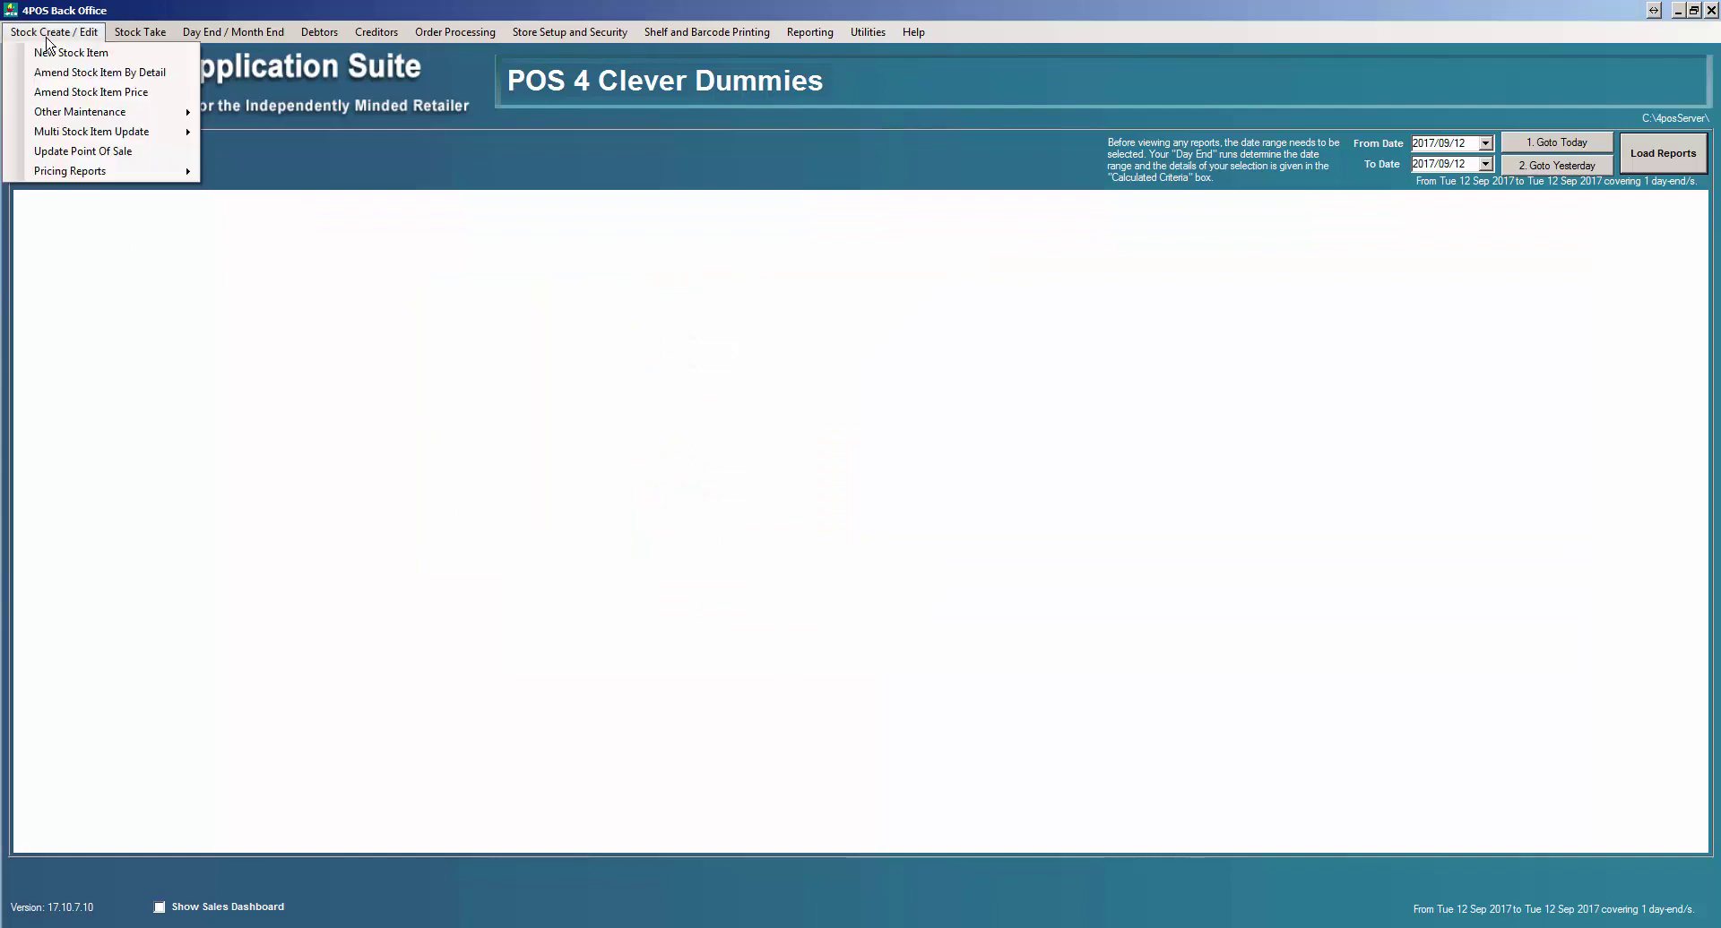
click(40, 171)
click(938, 583)
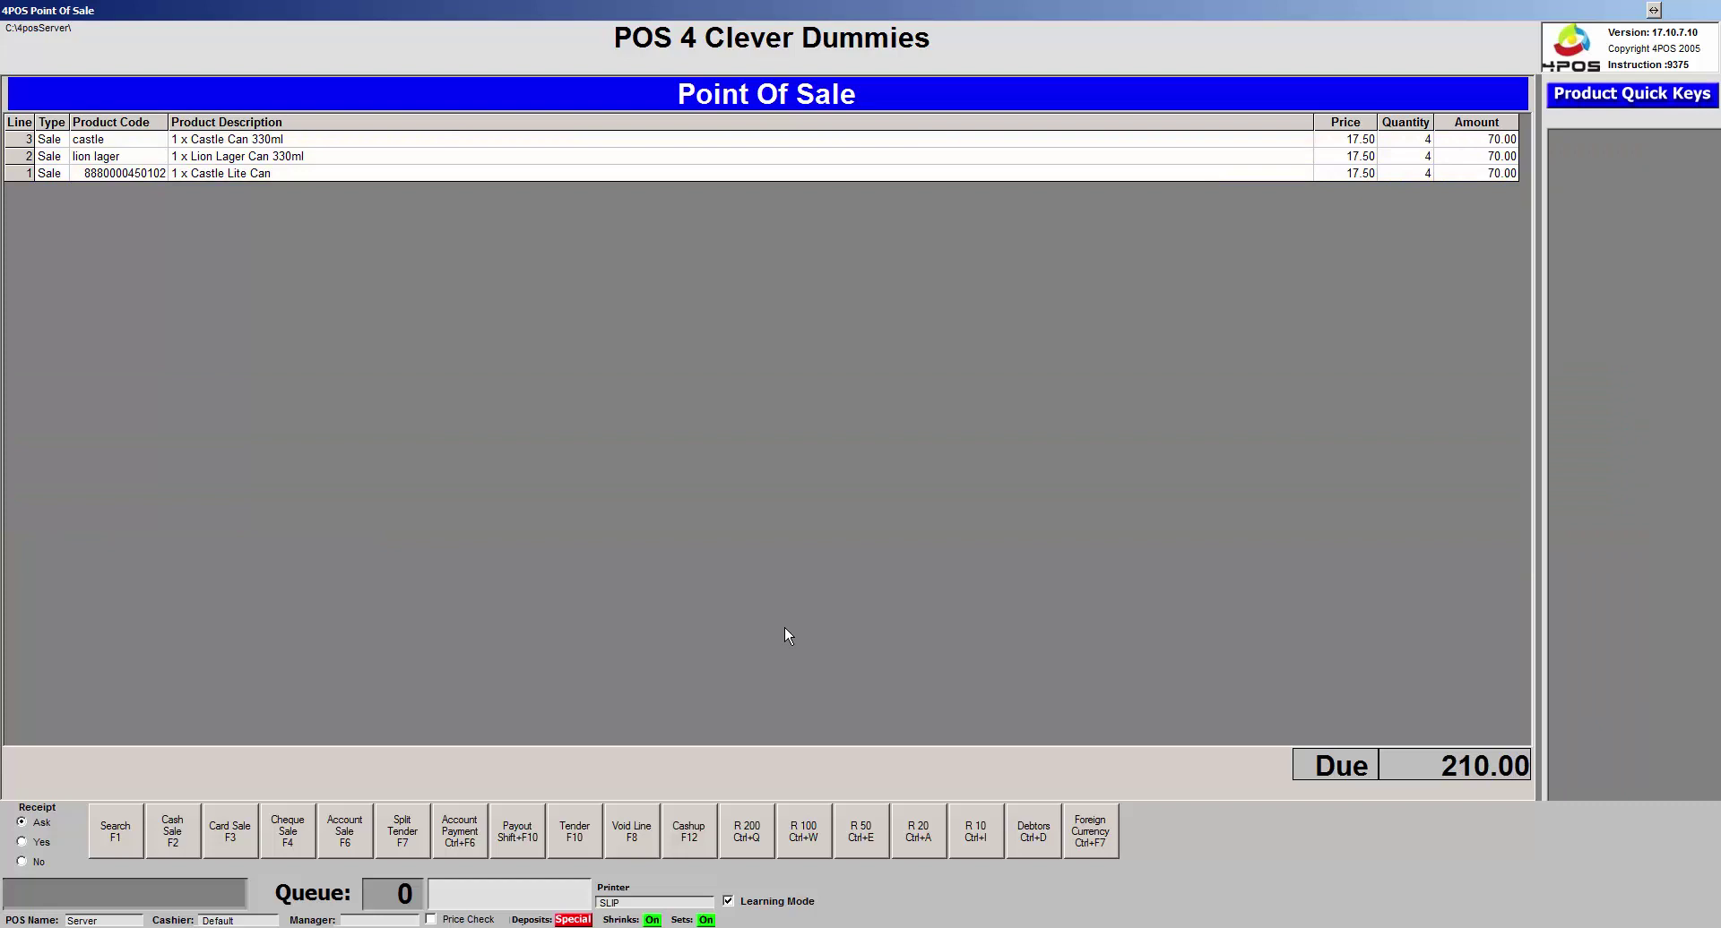
- In the POS, delete the old transaction, ring up code 1001, and search stock for it
key(Escape)
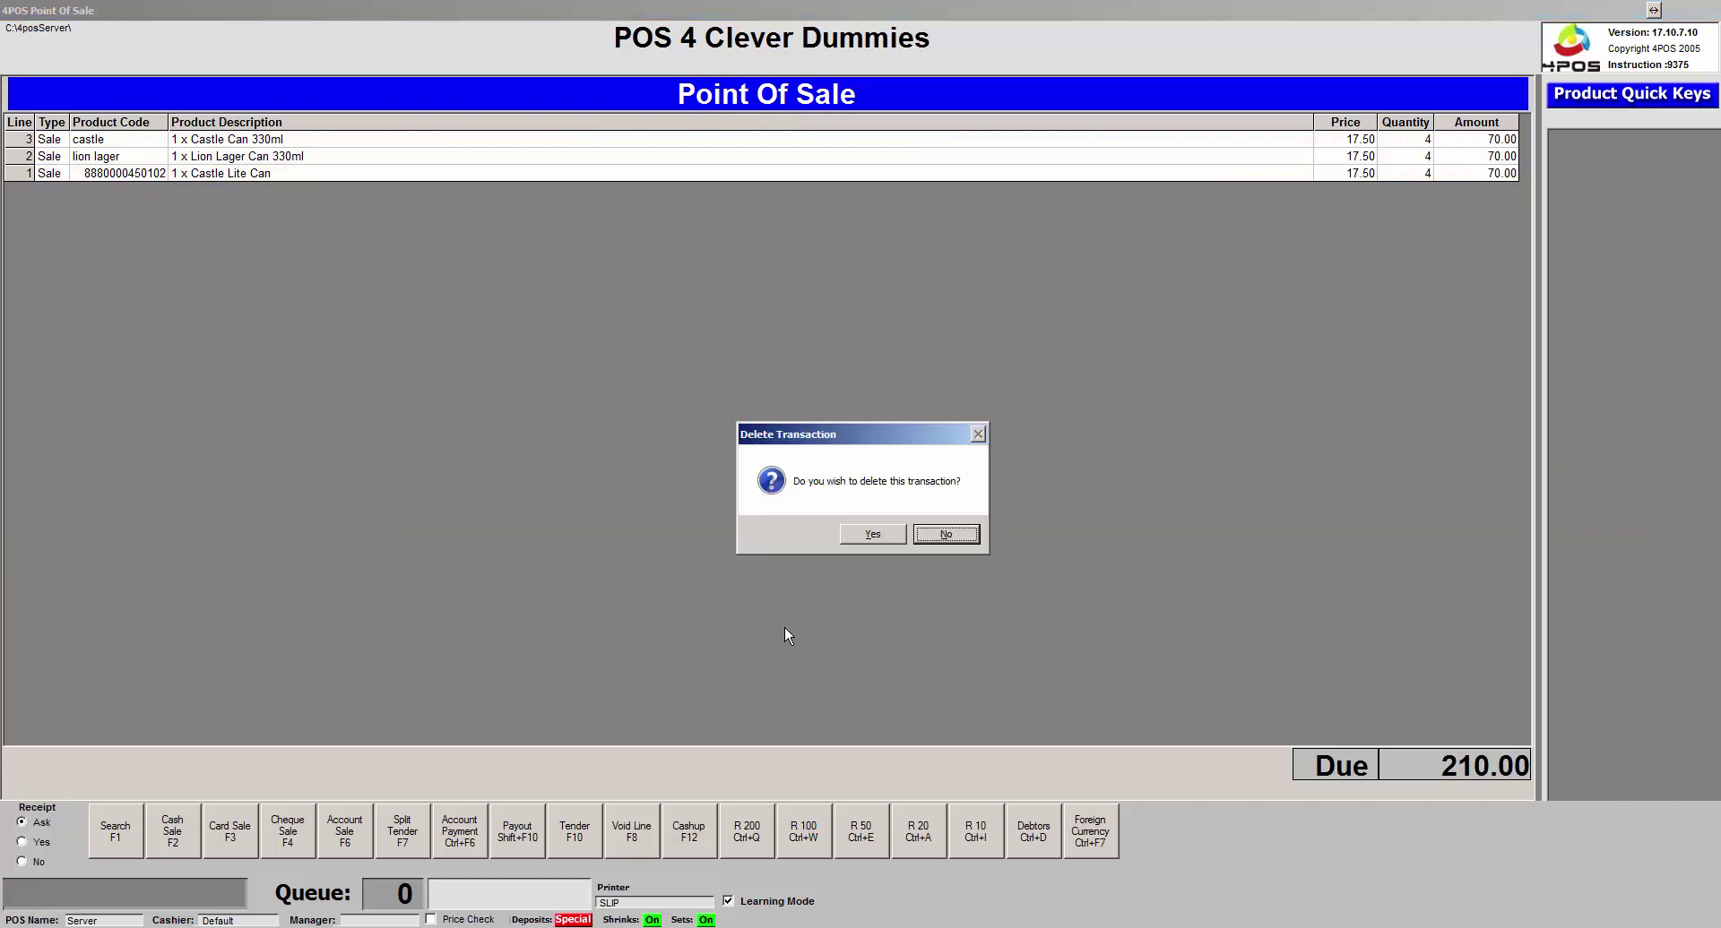
key(y)
key(Escape)
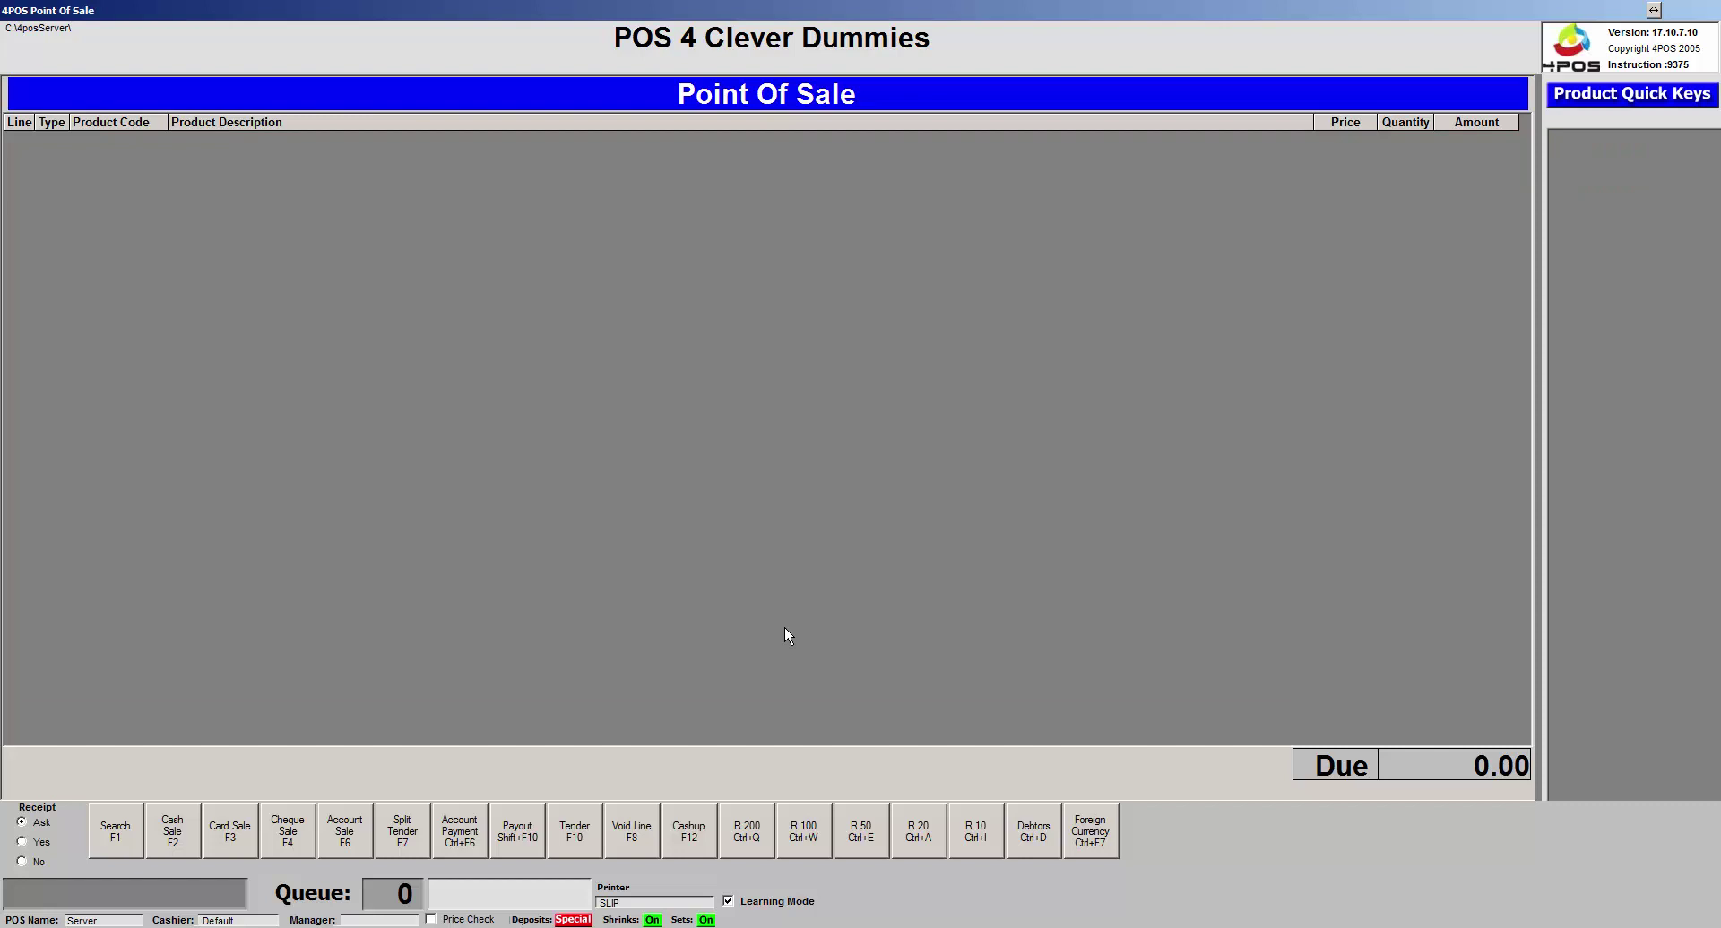
text(1001)
key(Return)
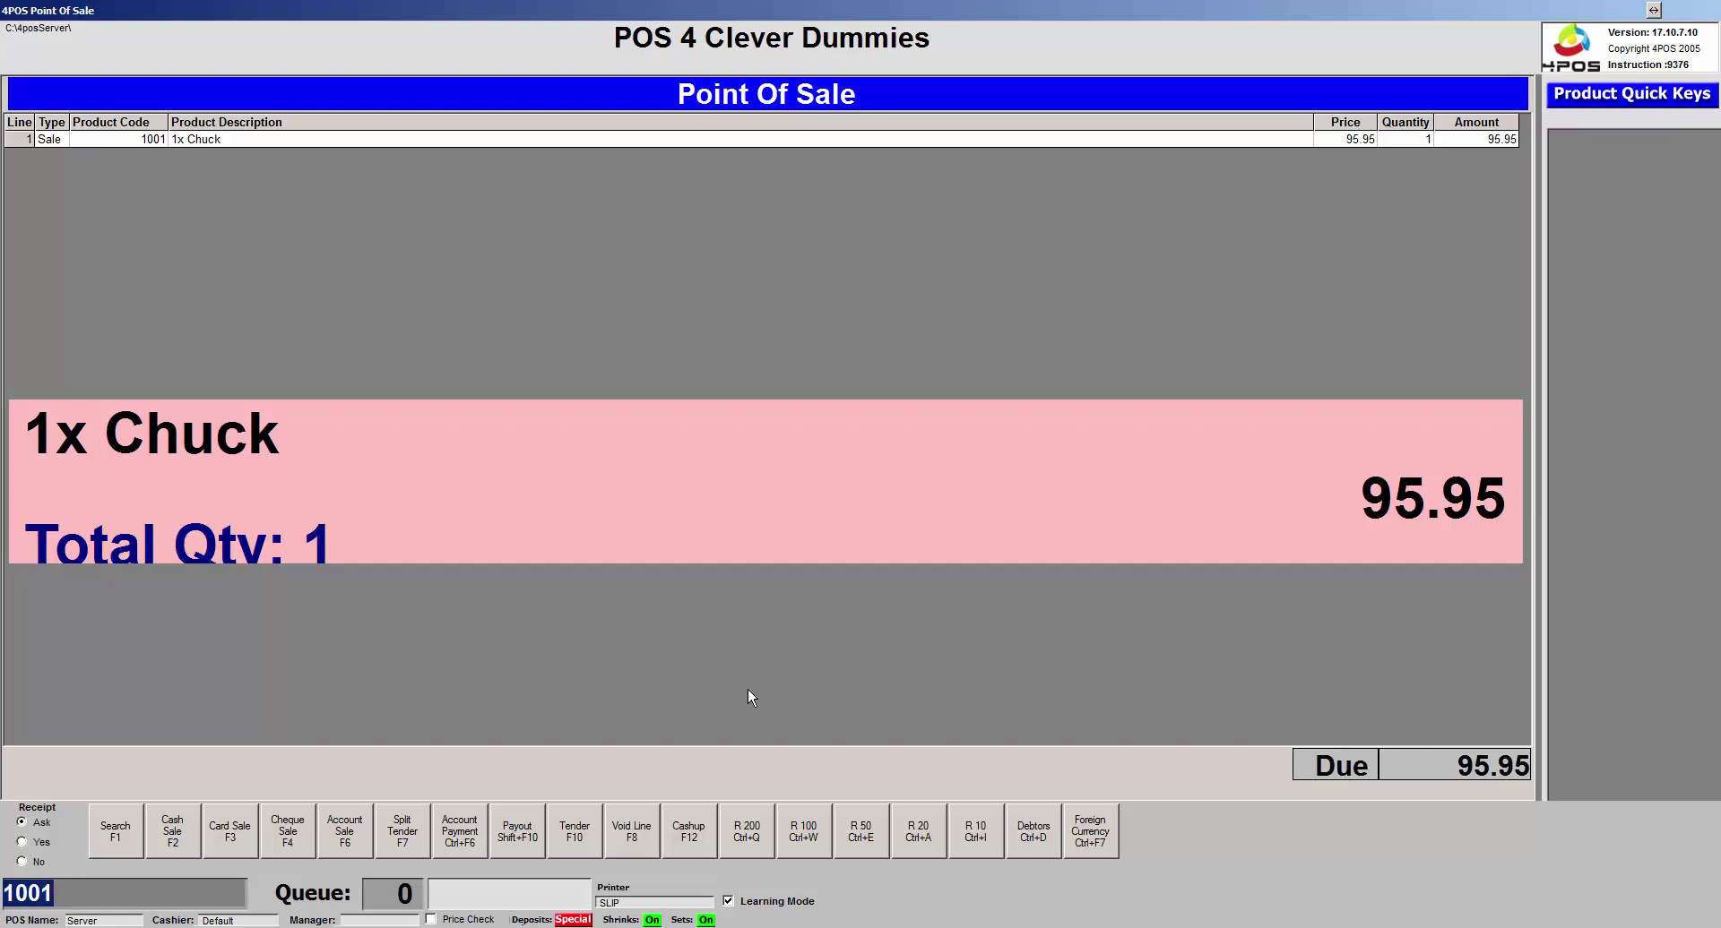
key(F1)
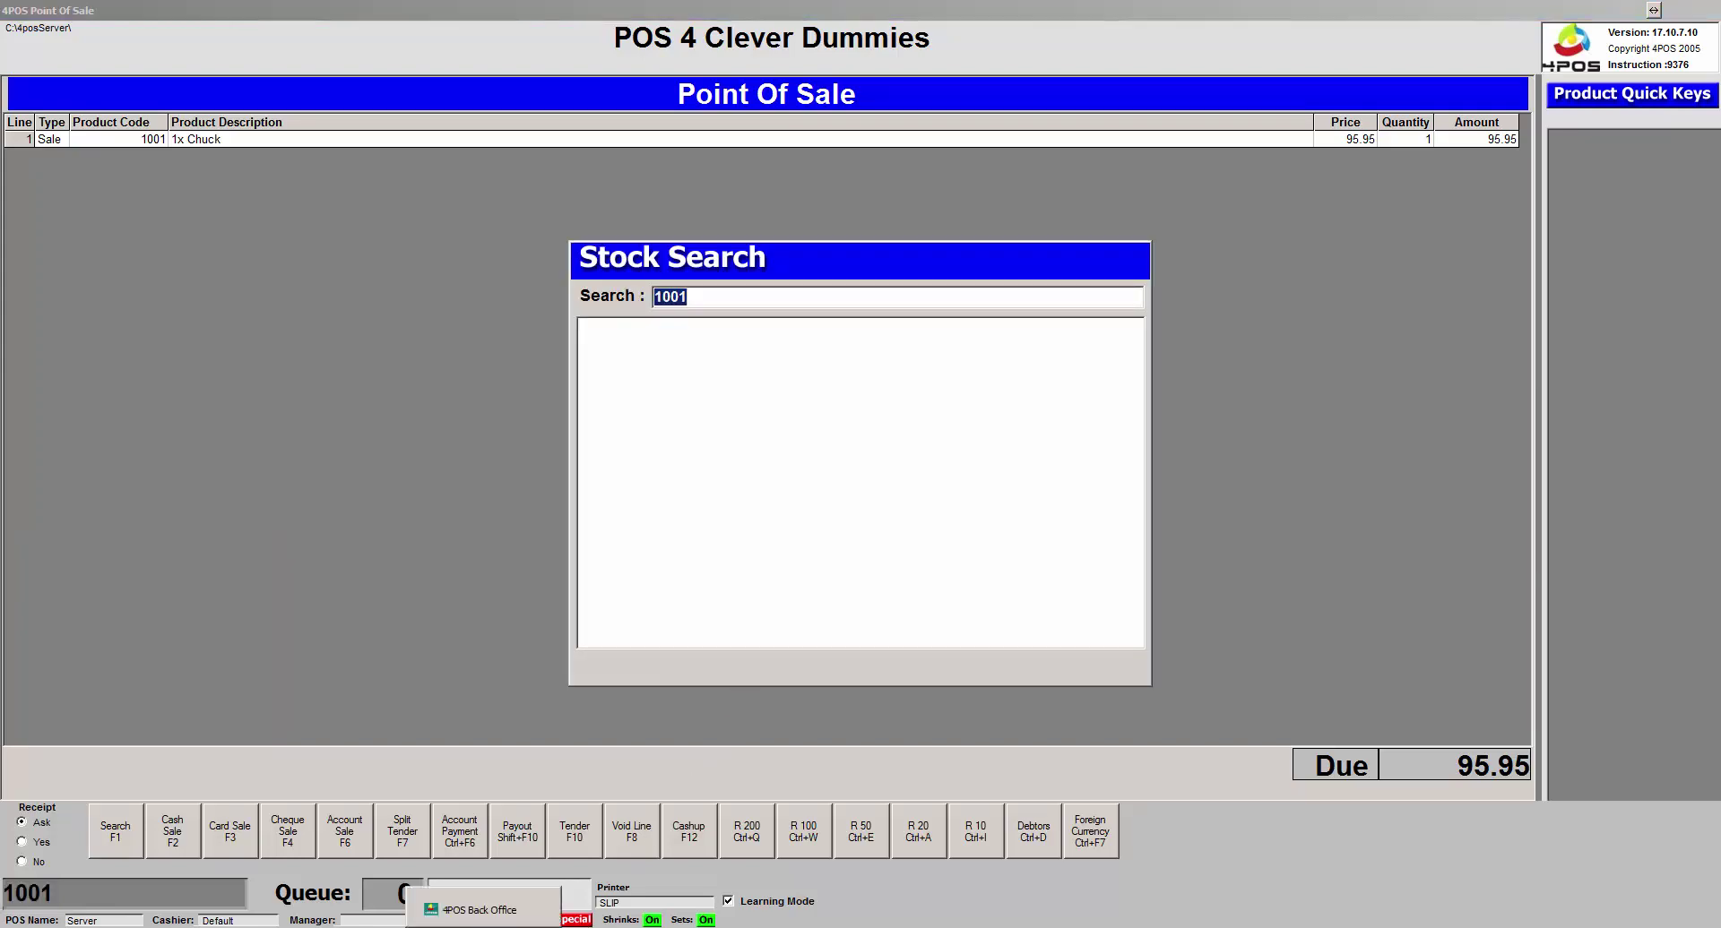
- Back in Back Office, find and open Chuck via Amend Stock Item By Detail
click(479, 909)
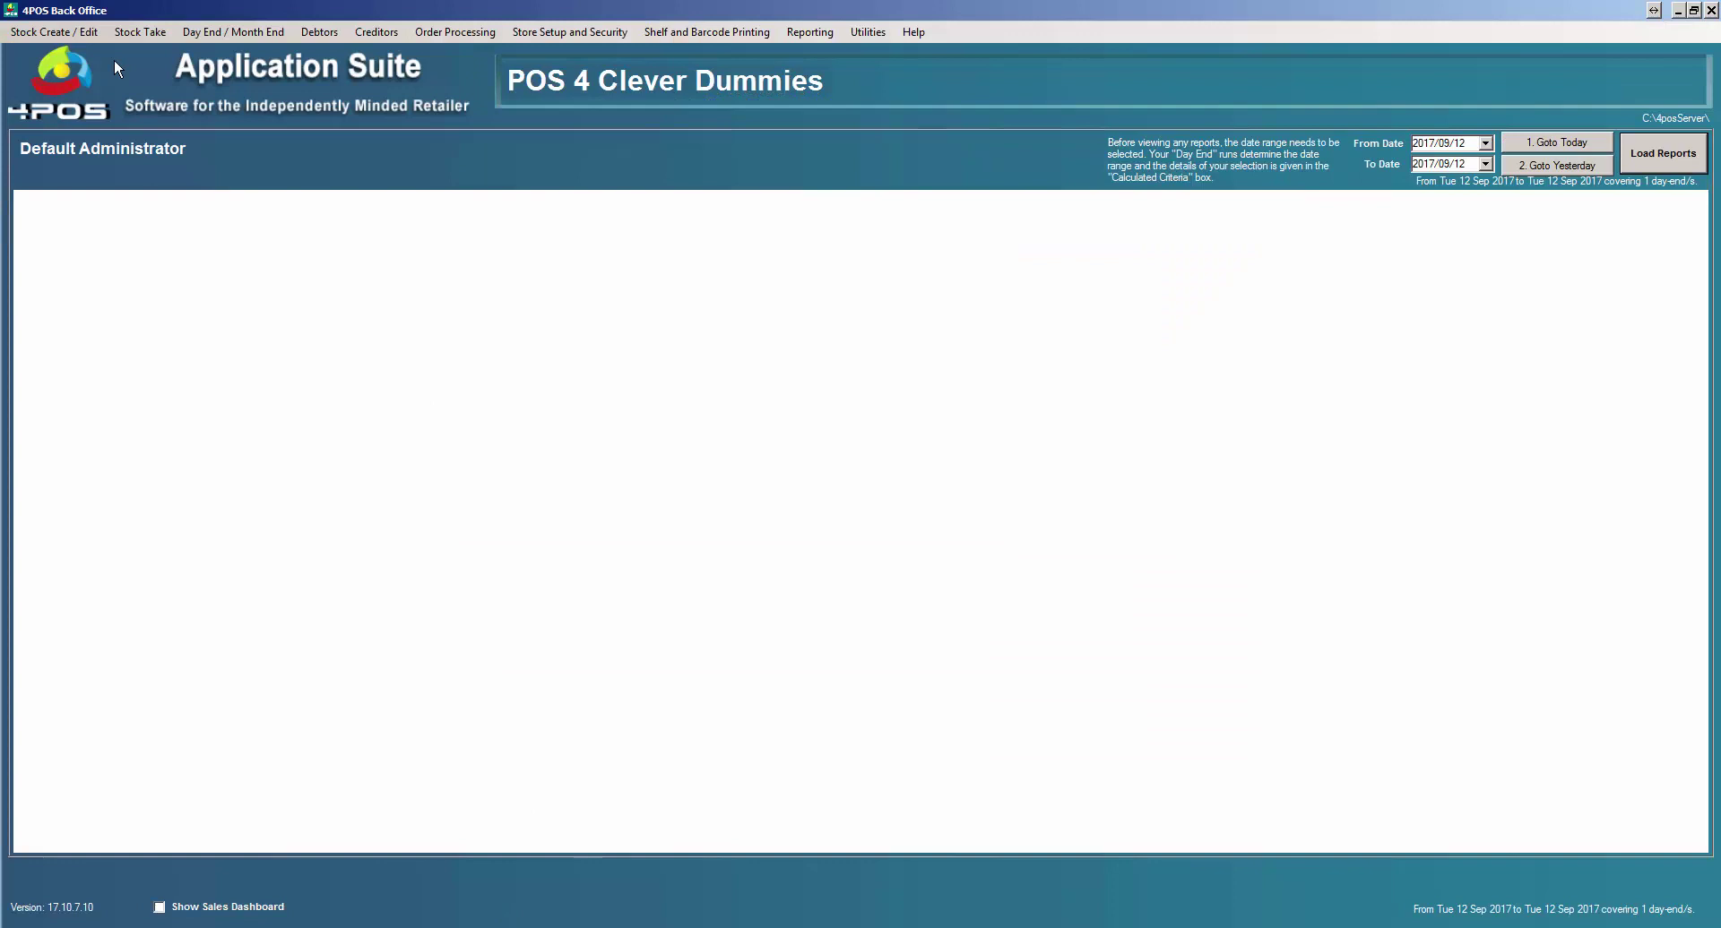
click(91, 35)
click(92, 73)
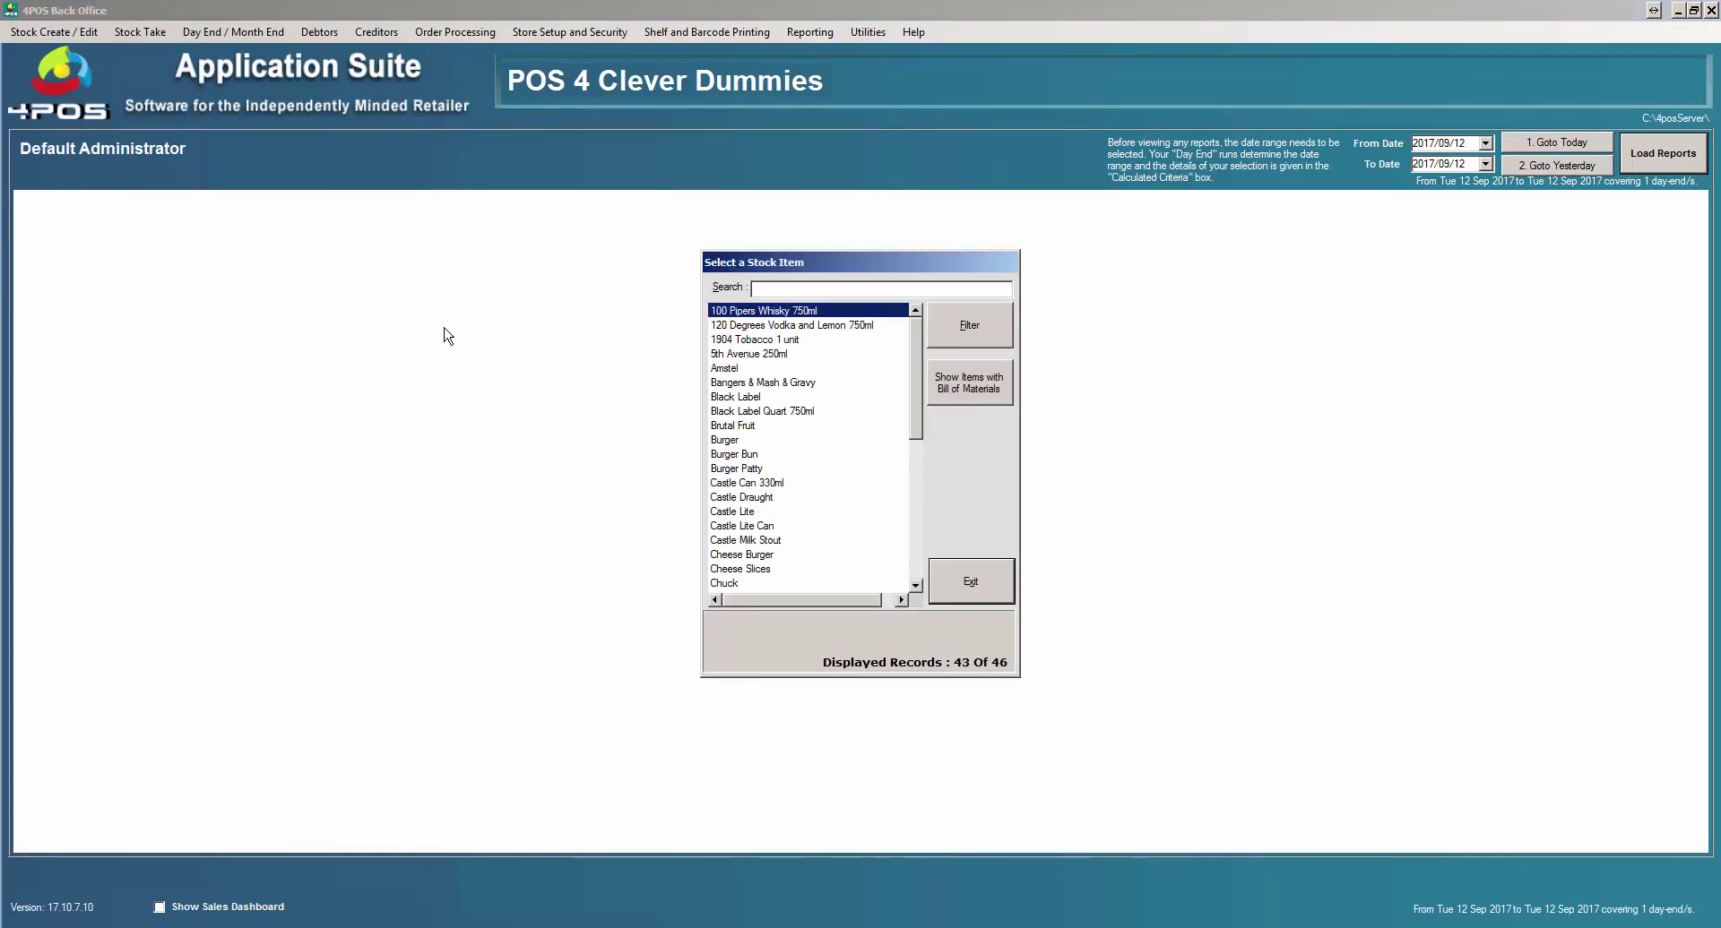
click(811, 289)
text(chuck)
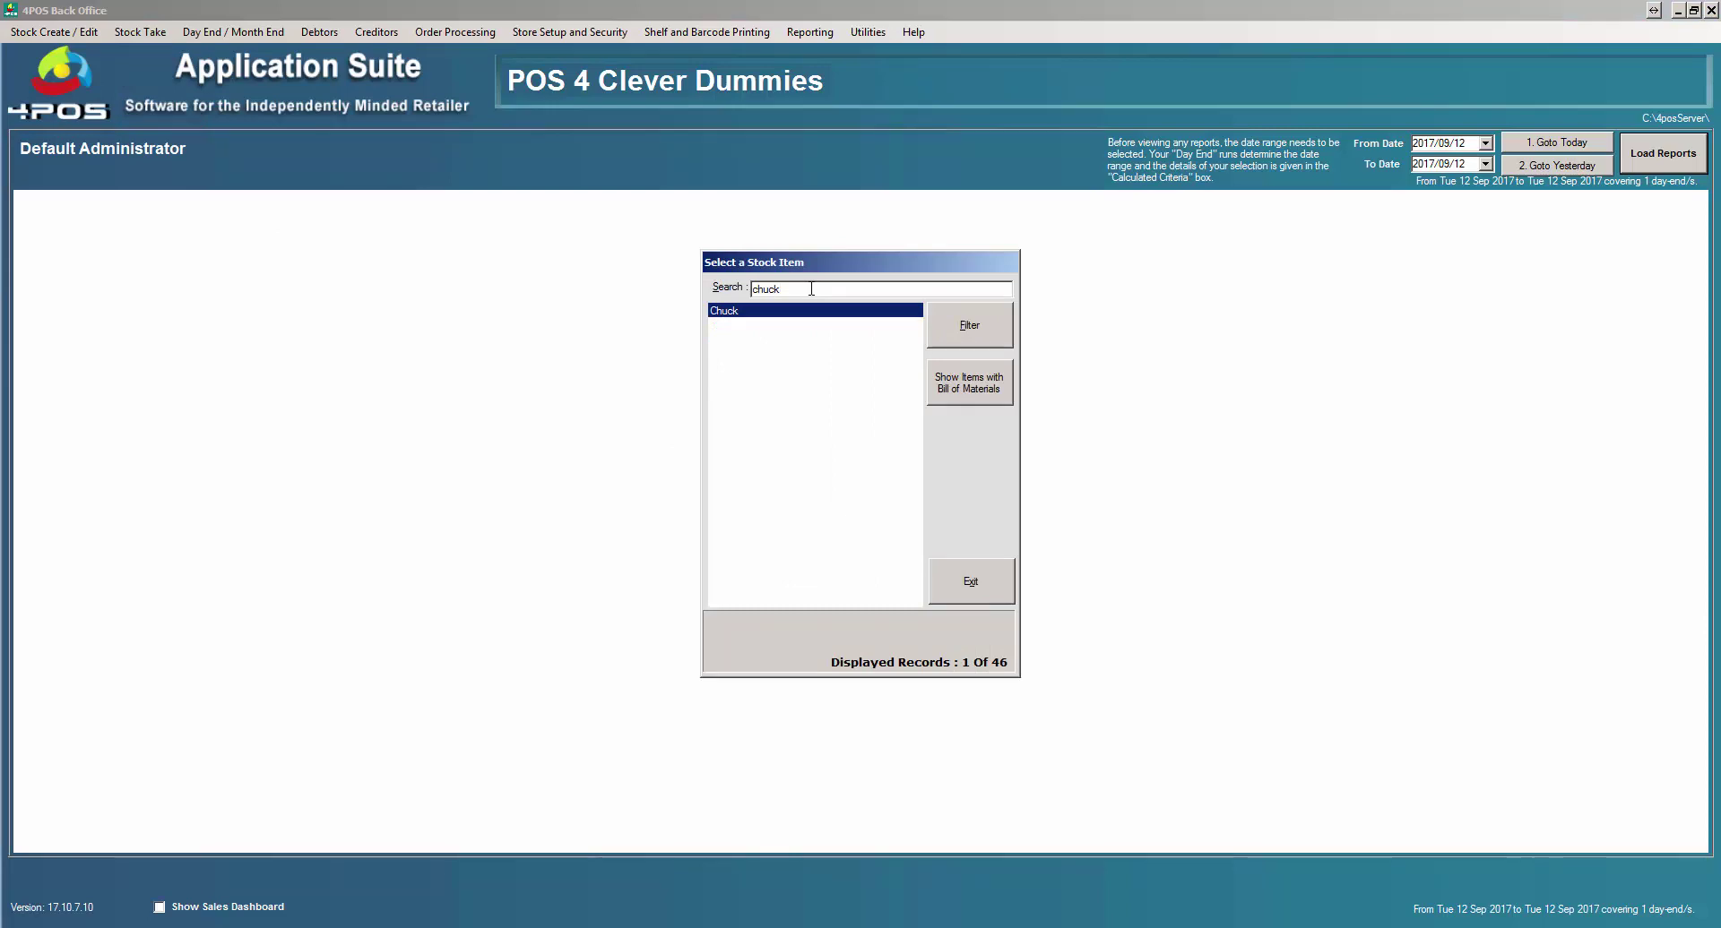
double_click(796, 311)
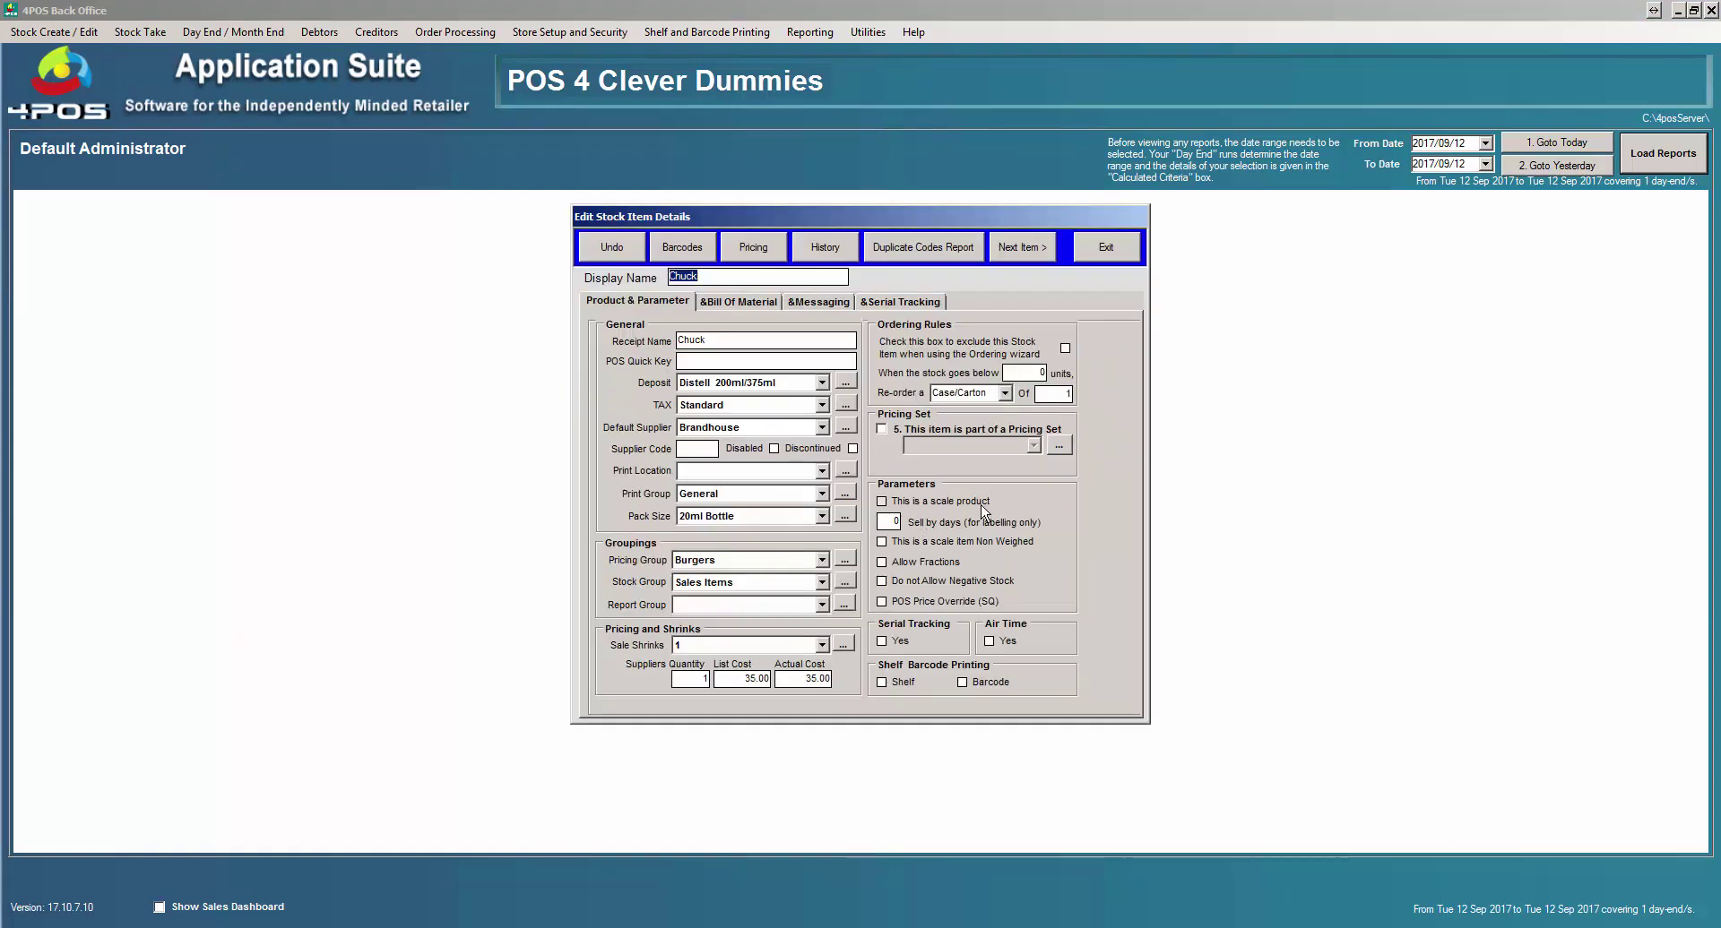
- Tick 'This is a scale product' and 'Allow Fractions', leaving non-weighed unticked
click(881, 503)
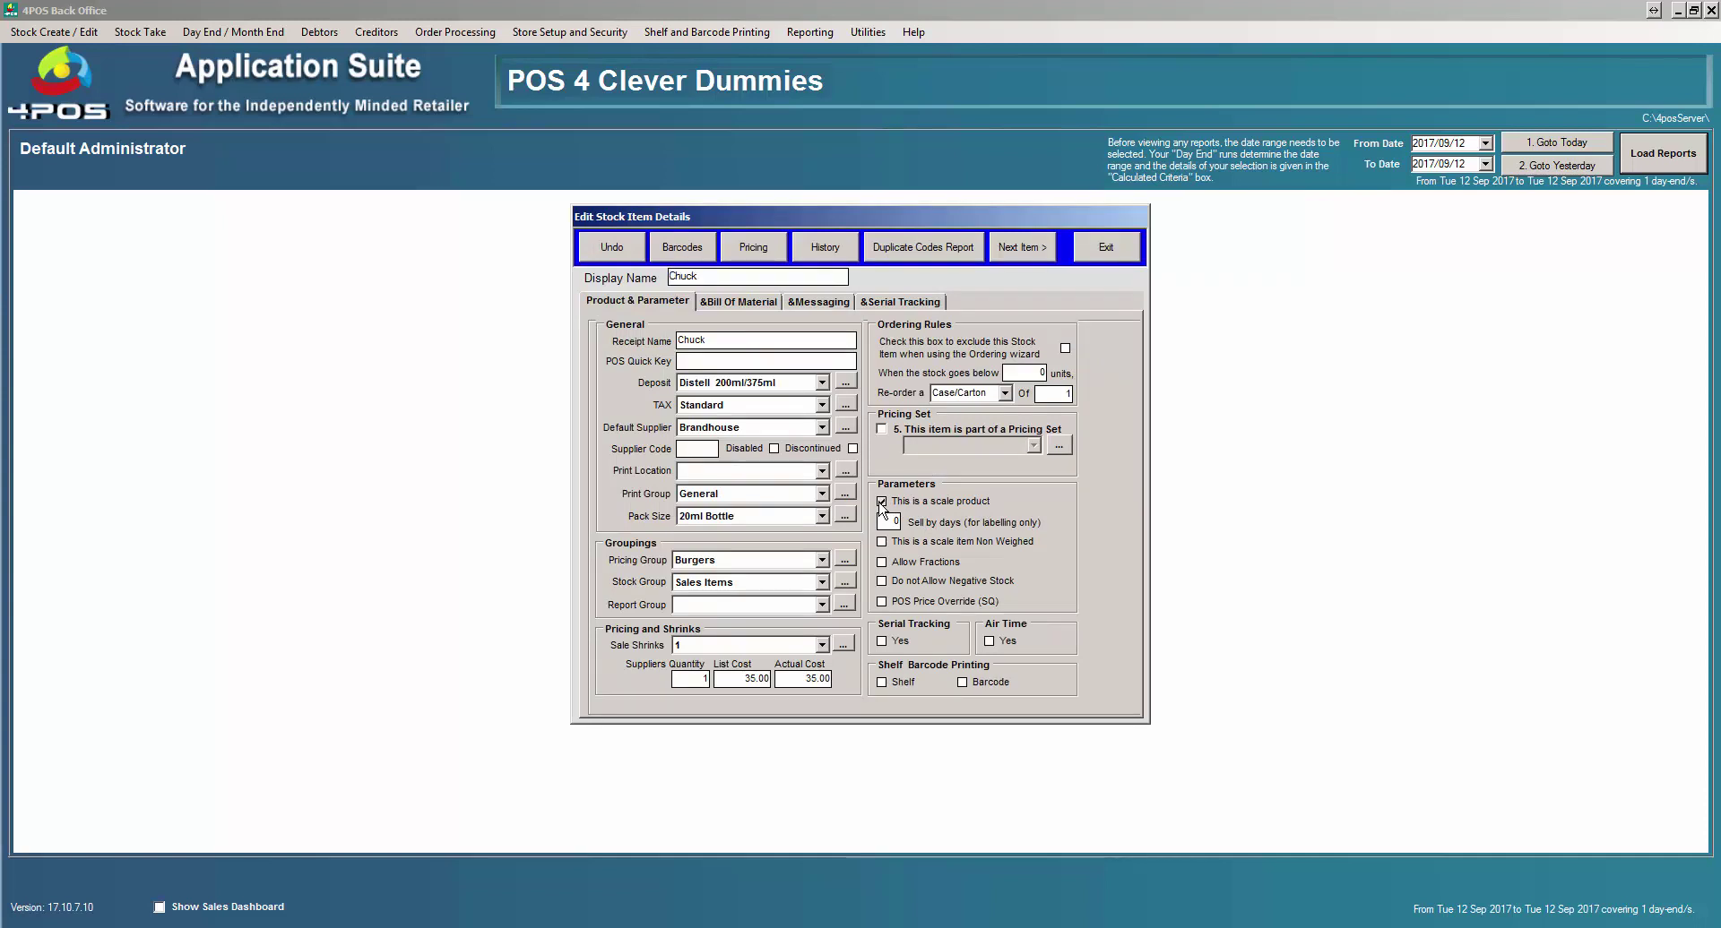
click(894, 567)
click(882, 542)
click(882, 542)
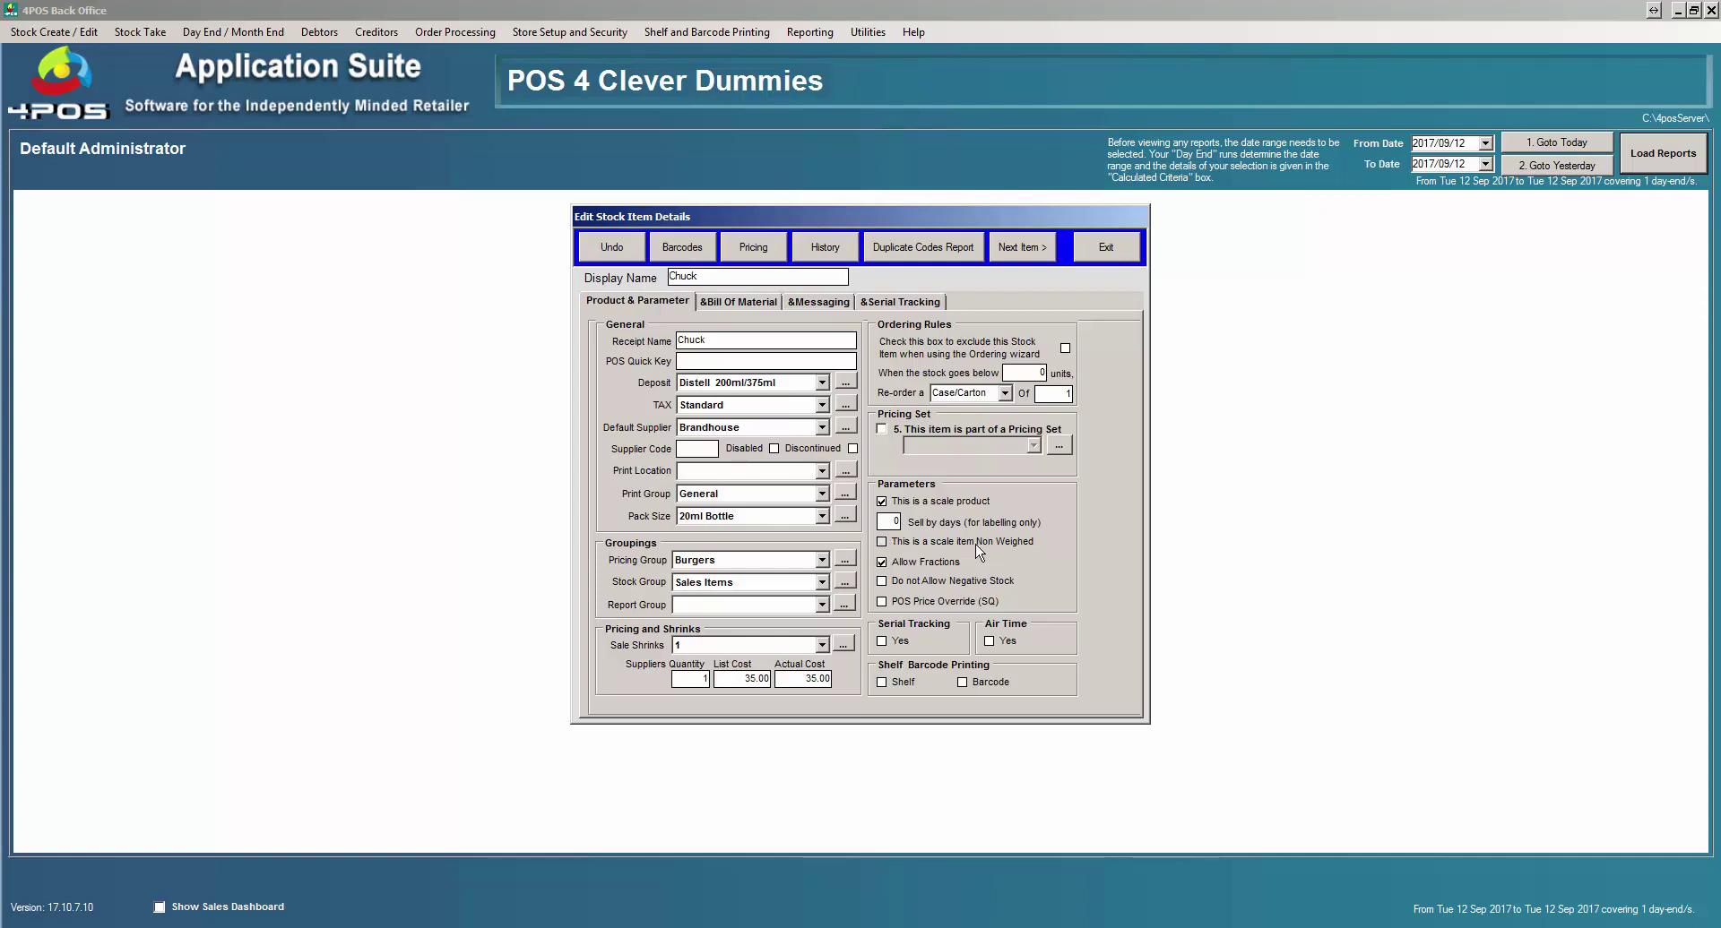